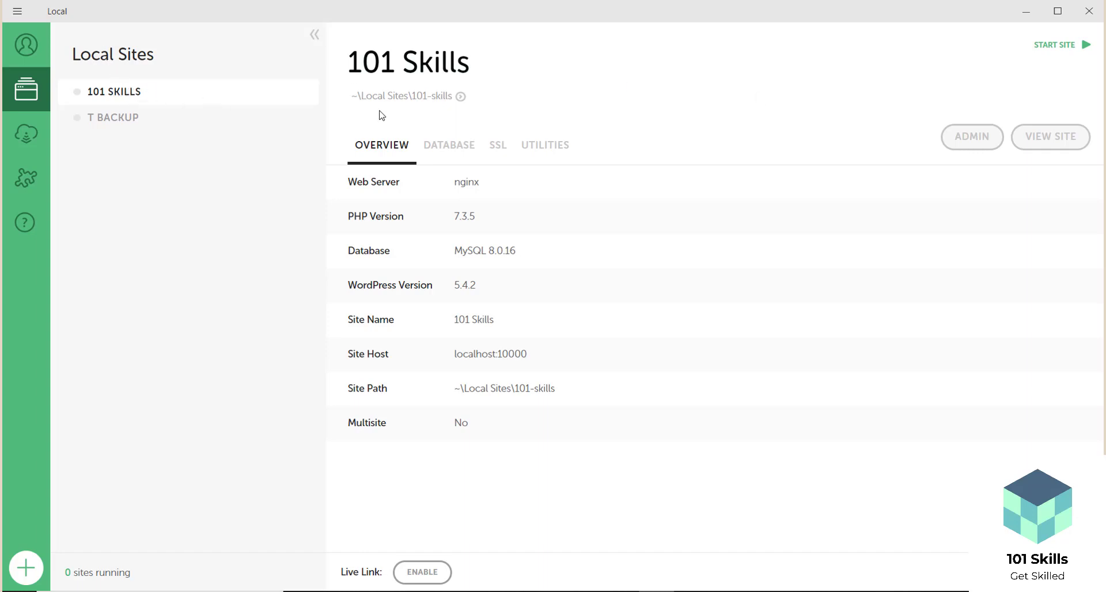
# Step: Start the 101 Skills local site and log in to its WordPress admin with Remember Me enabled
pyautogui.click(1059, 45)
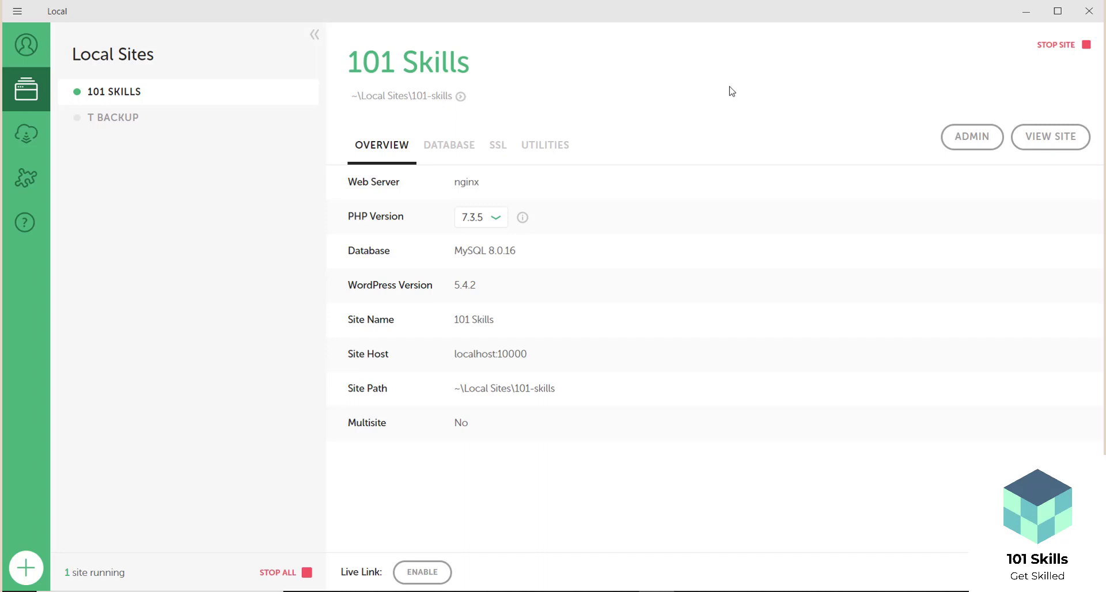
pyautogui.click(962, 149)
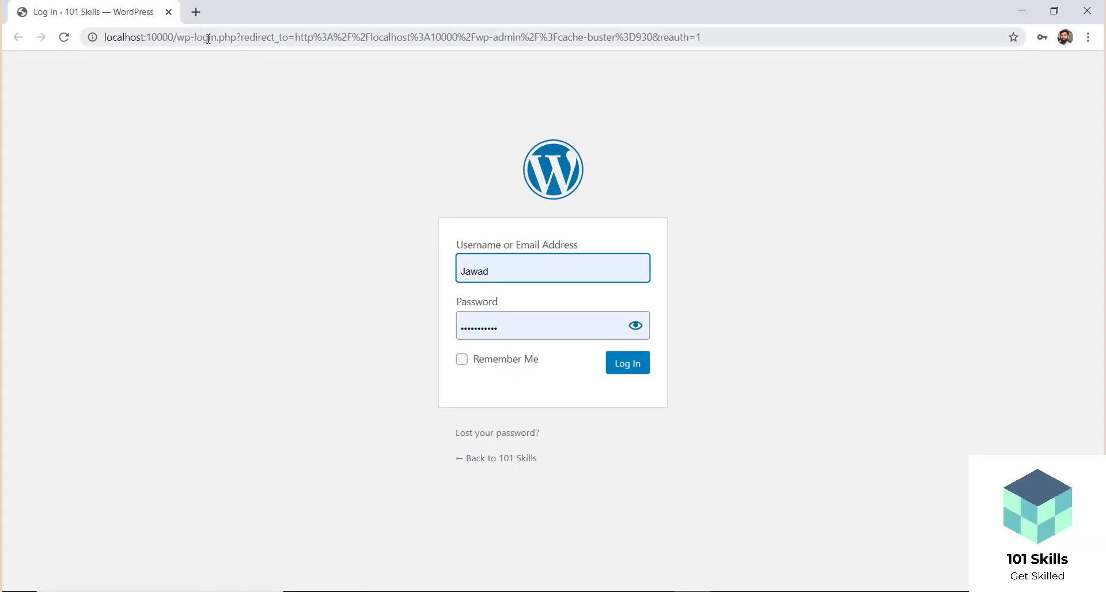
pyautogui.click(495, 274)
pyautogui.click(544, 314)
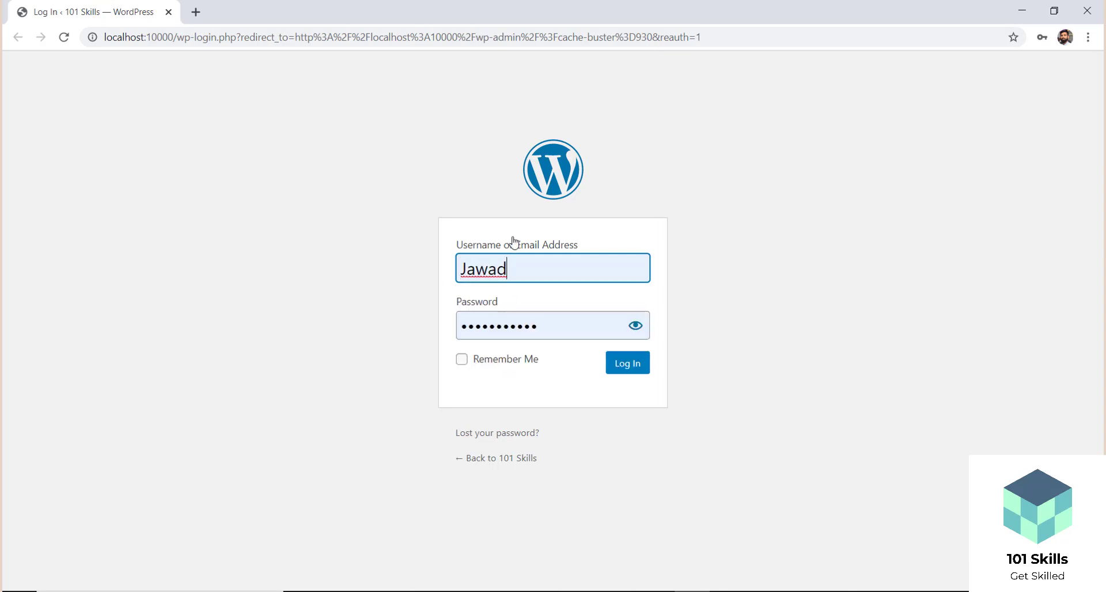
pyautogui.click(540, 322)
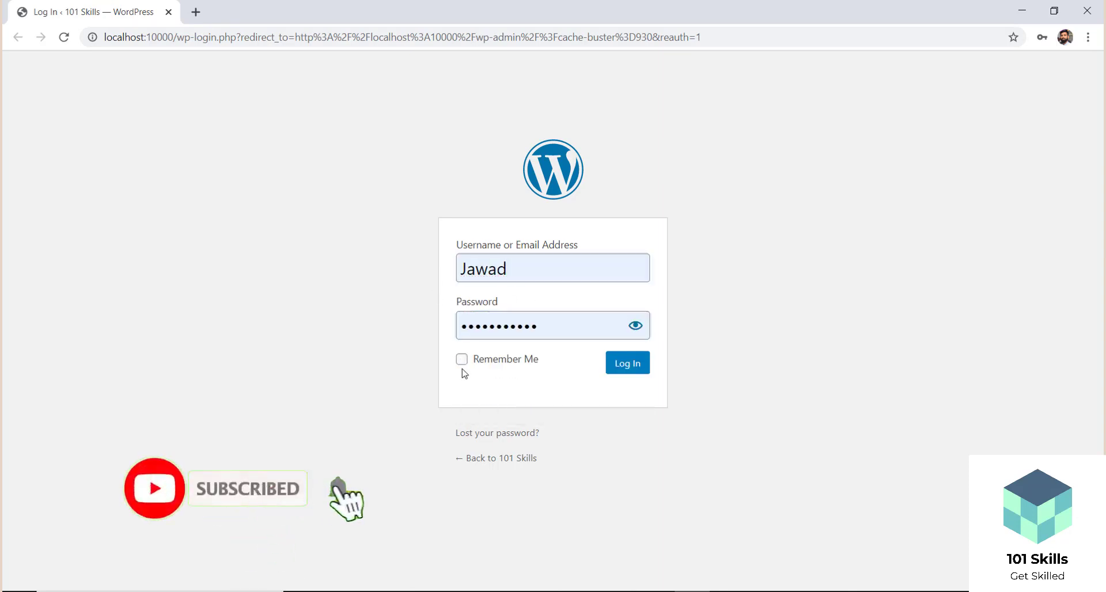
pyautogui.click(462, 358)
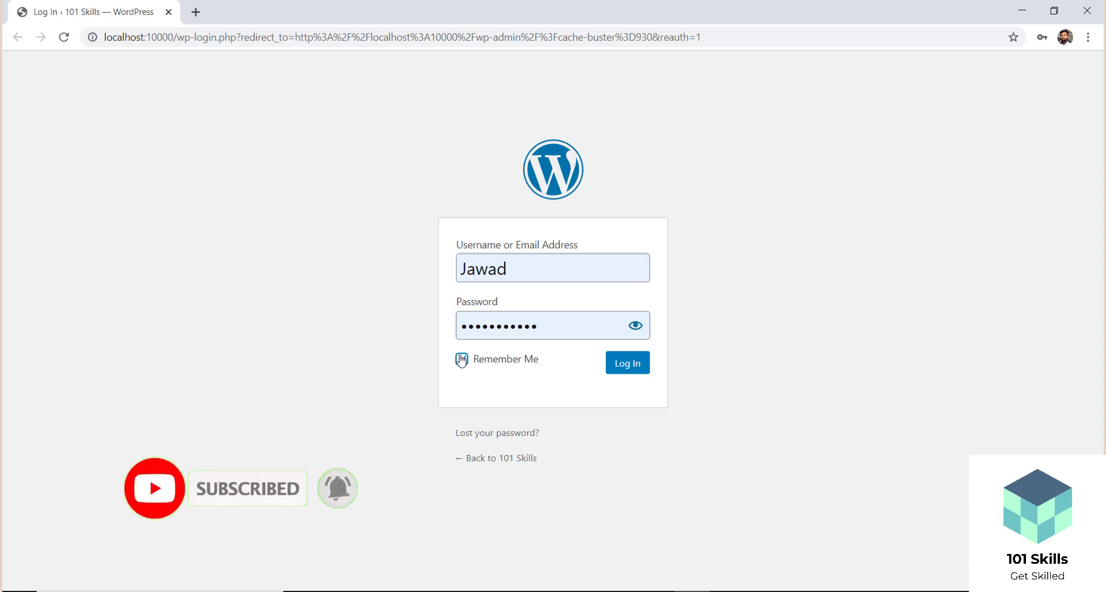
pyautogui.click(621, 371)
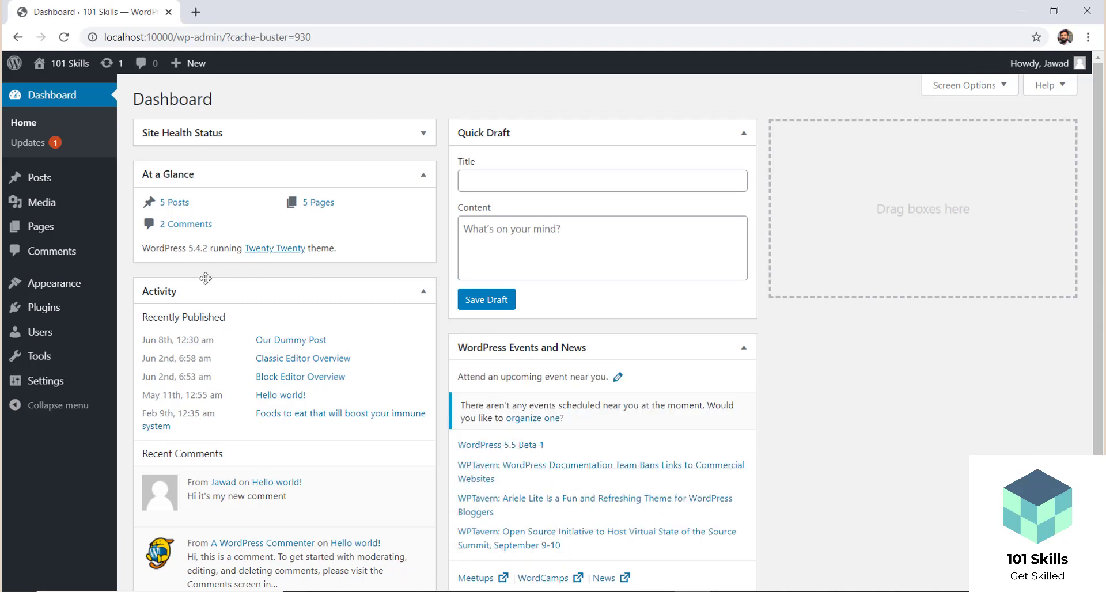
# Step: Open the media library and review the alternative text, title, caption and description fields of the suit portrait image
pyautogui.moveTo(45, 207)
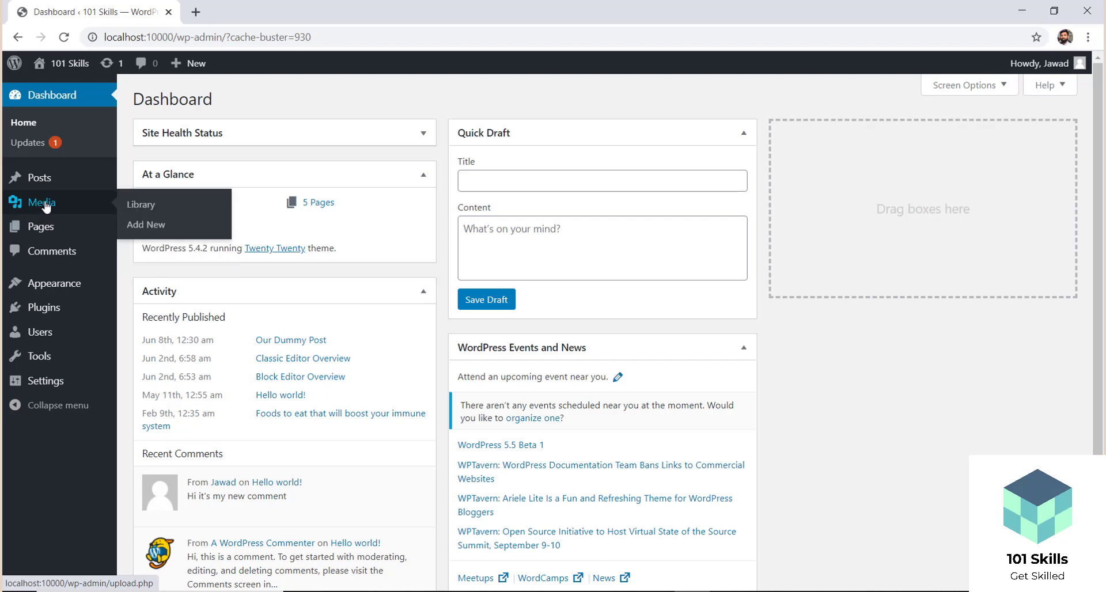
pyautogui.click(141, 206)
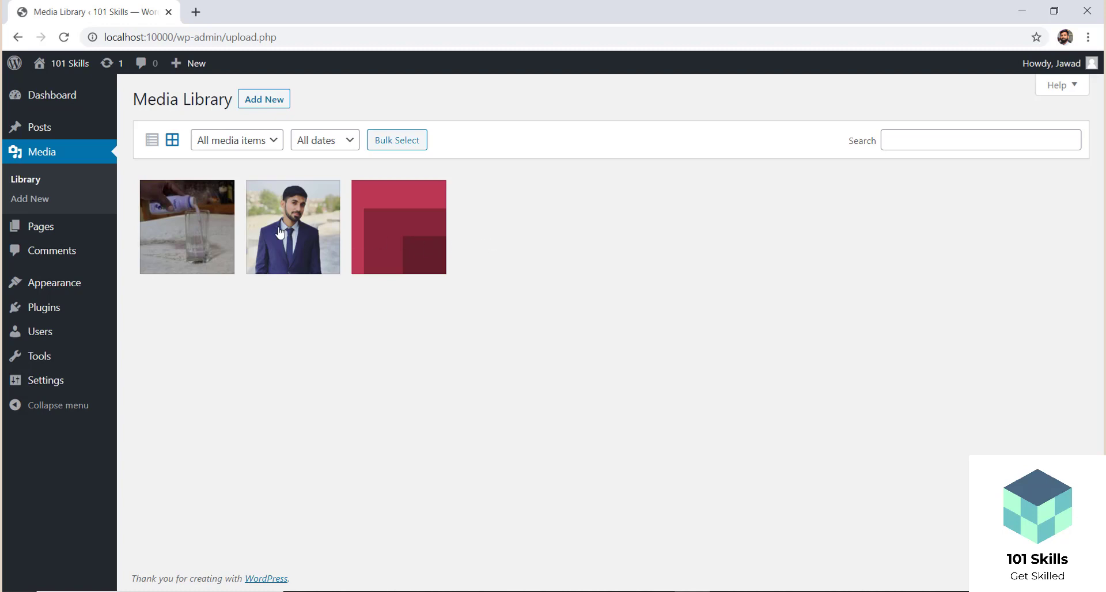
pyautogui.click(311, 234)
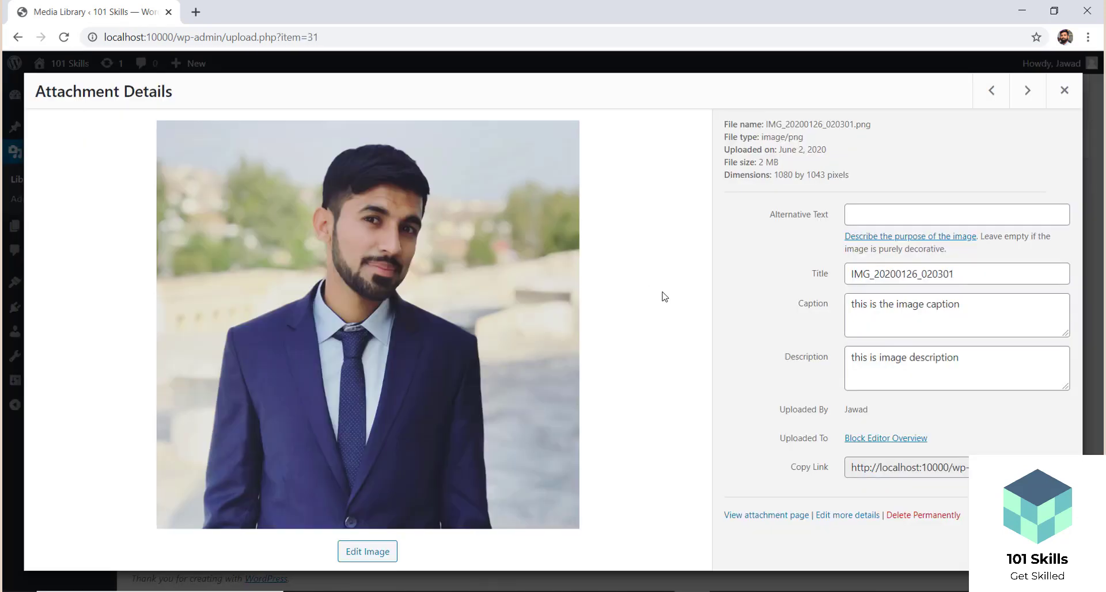
pyautogui.click(882, 218)
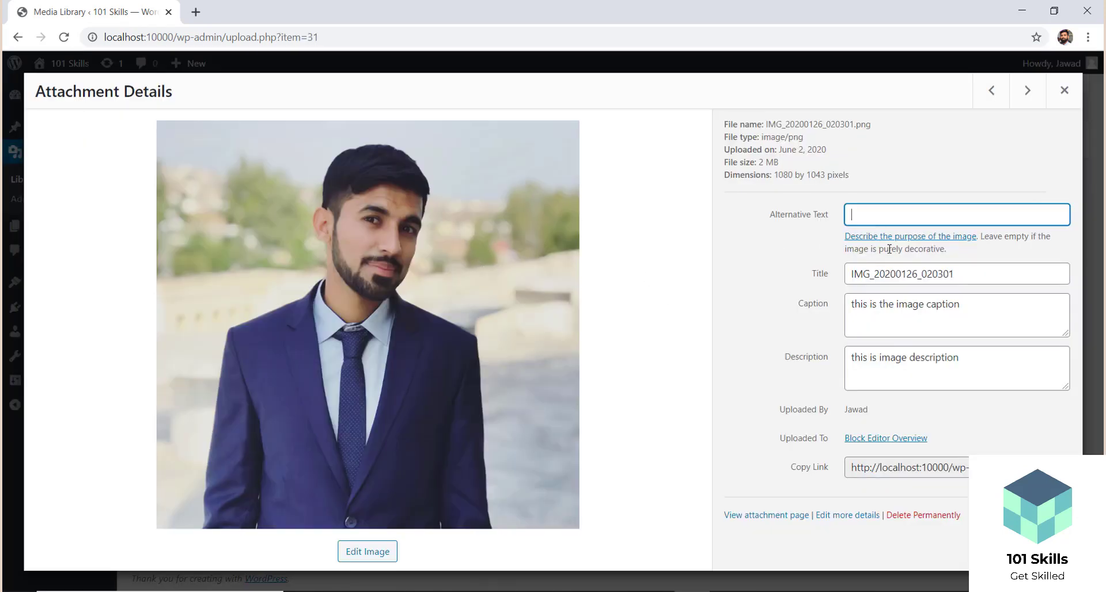
pyautogui.click(899, 272)
pyautogui.click(911, 302)
pyautogui.click(923, 364)
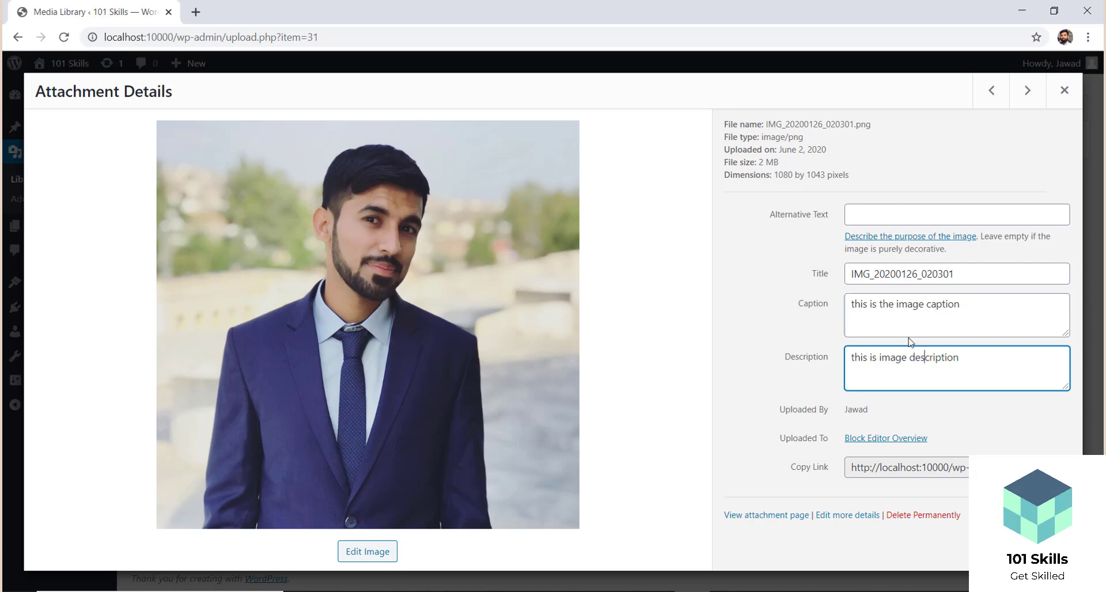
pyautogui.click(1064, 92)
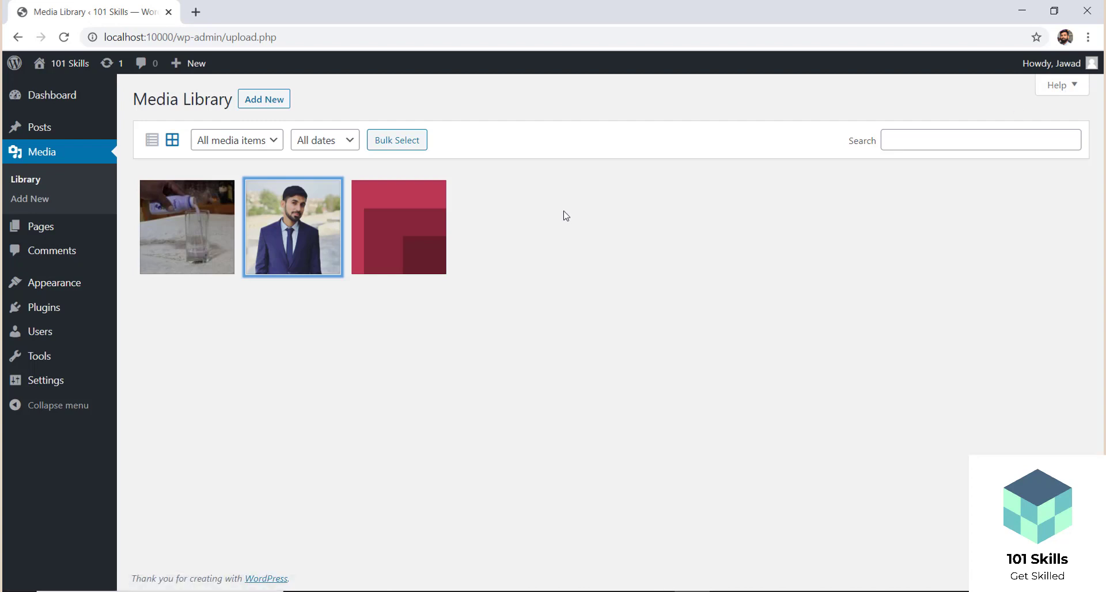
# Step: Upload the image file Mens.png from the computer to the media library
pyautogui.click(261, 101)
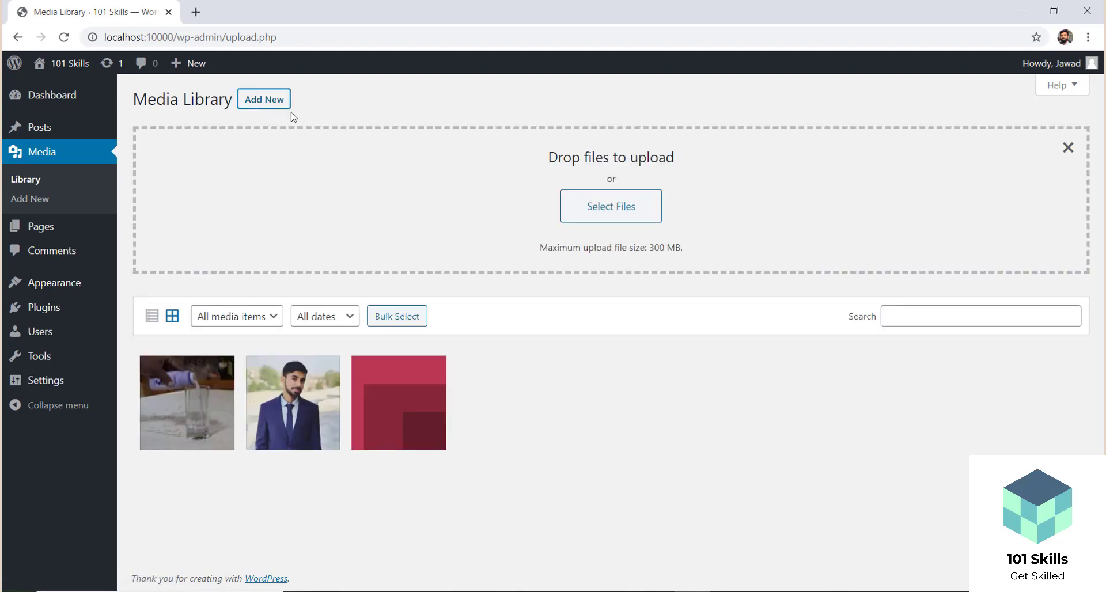
pyautogui.click(264, 100)
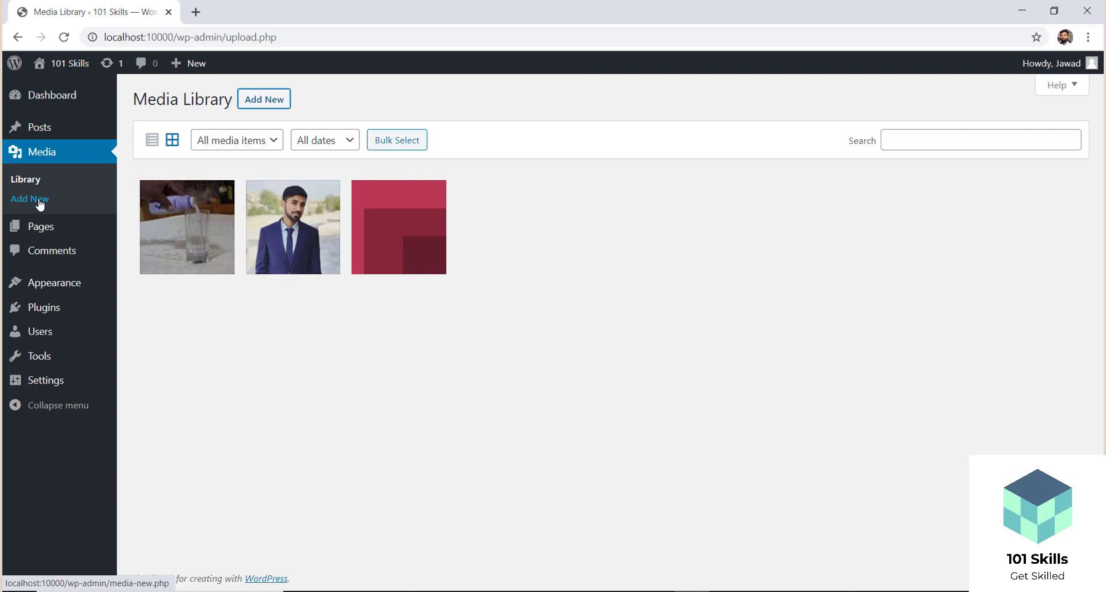
pyautogui.click(267, 105)
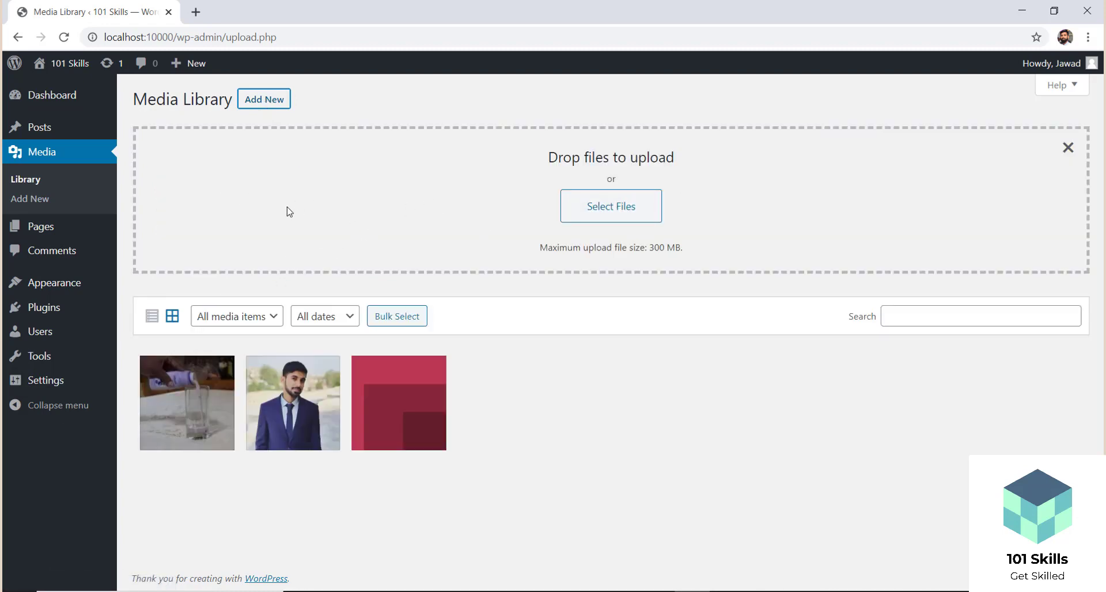
pyautogui.click(589, 218)
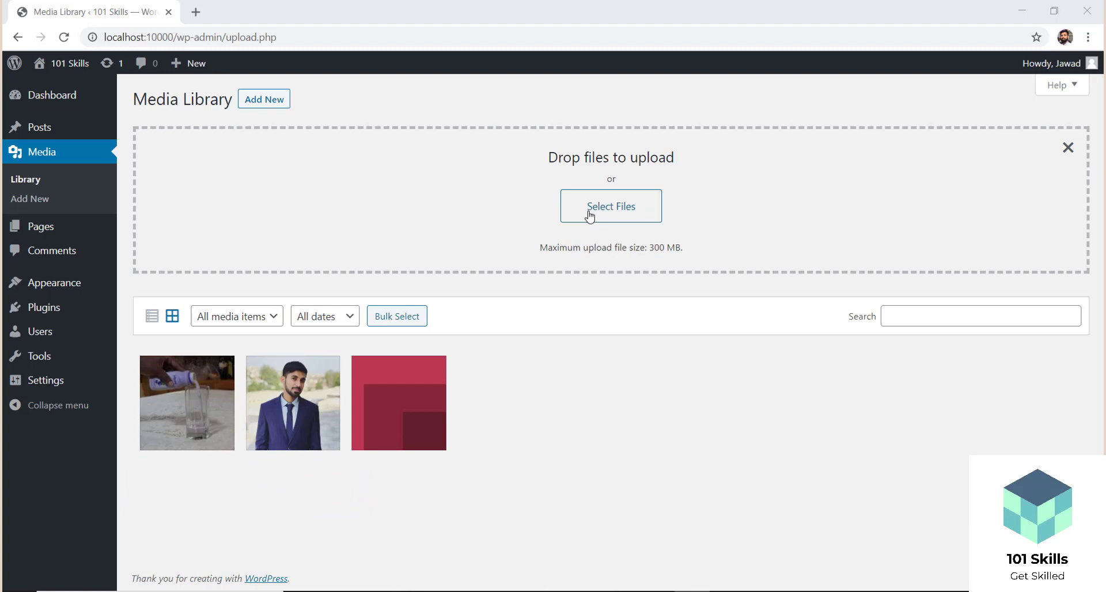
pyautogui.click(589, 216)
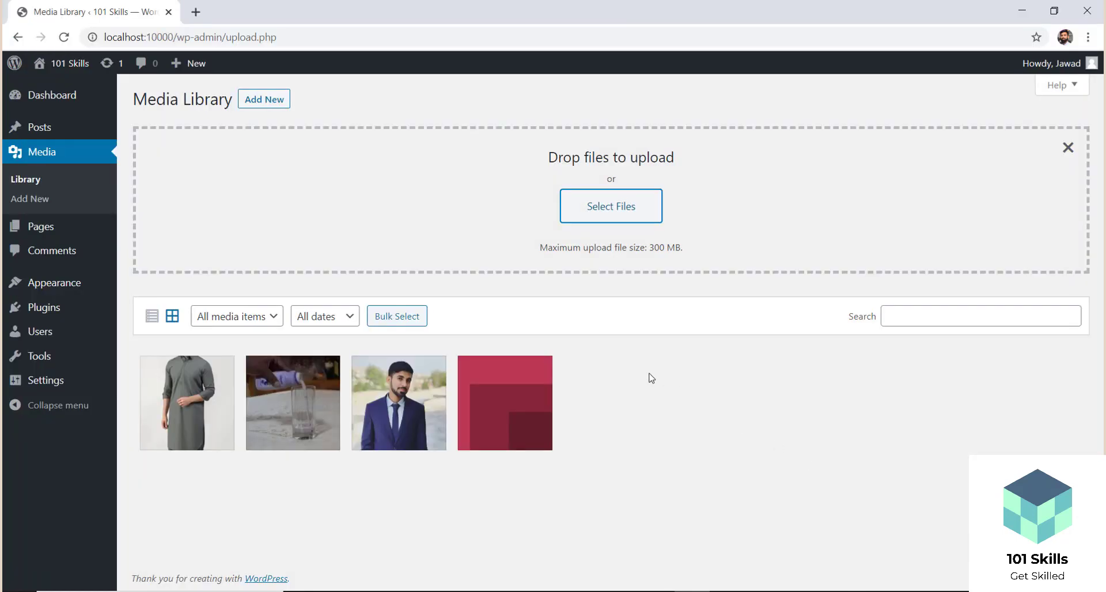
# Step: Open the attachment details of the uploaded Mens.png image and examine its uploader and file link
pyautogui.click(207, 417)
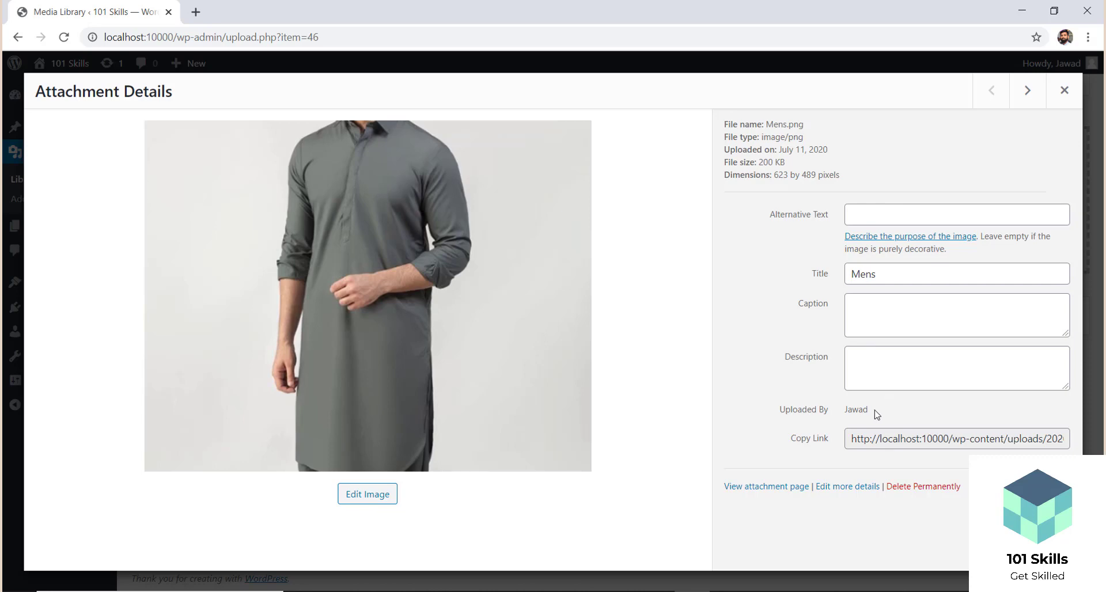
pyautogui.moveTo(877, 414); pyautogui.dragTo(845, 409)
pyautogui.click(853, 419)
pyautogui.click(874, 440)
pyautogui.moveTo(853, 439); pyautogui.dragTo(1101, 447)
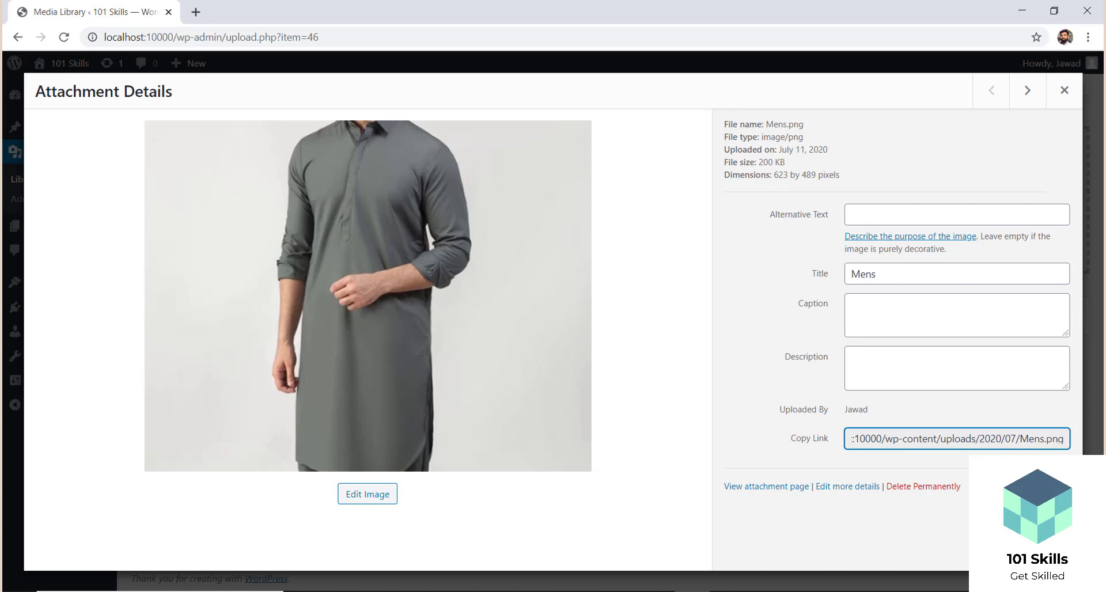
pyautogui.click(874, 458)
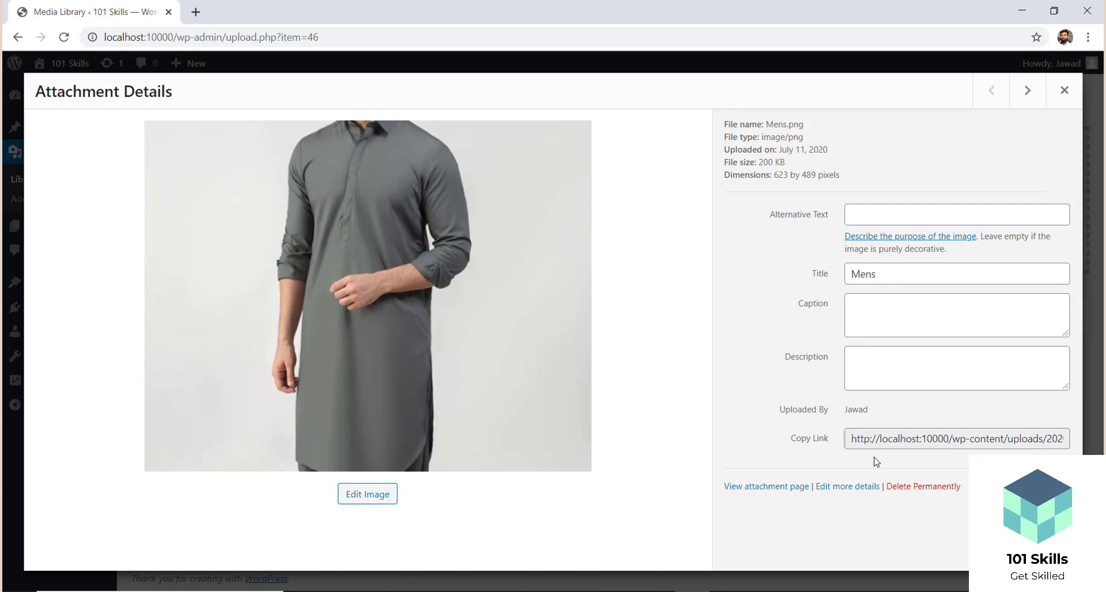
pyautogui.click(812, 441)
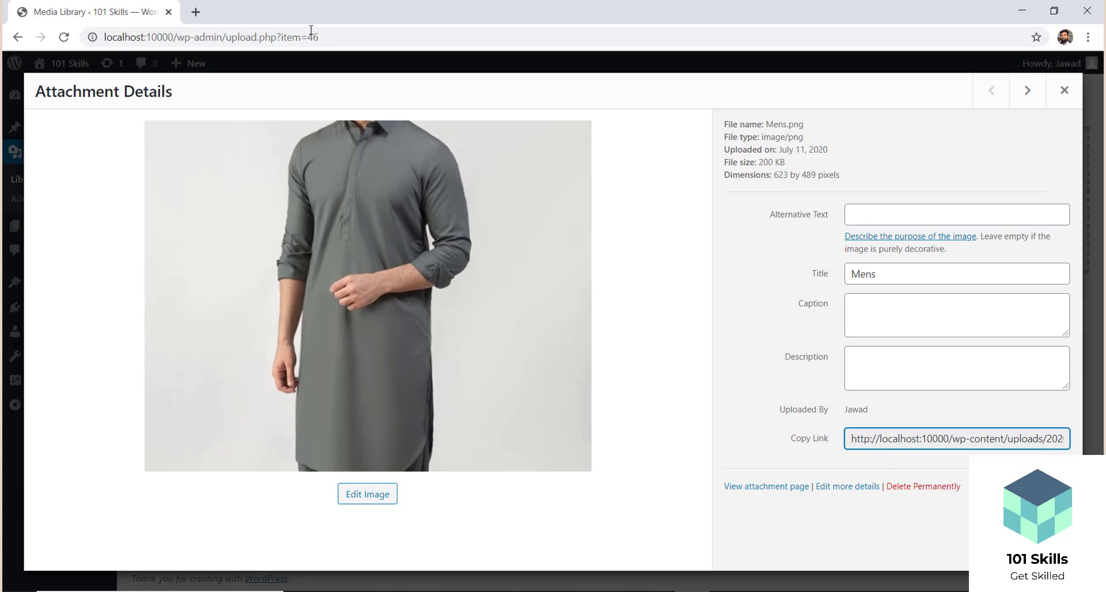
# Step: Copy the file link of Mens.png and open the image by that address in a new browser tab
pyautogui.click(196, 12)
pyautogui.write('Mens Collection #MirpurSuiting')
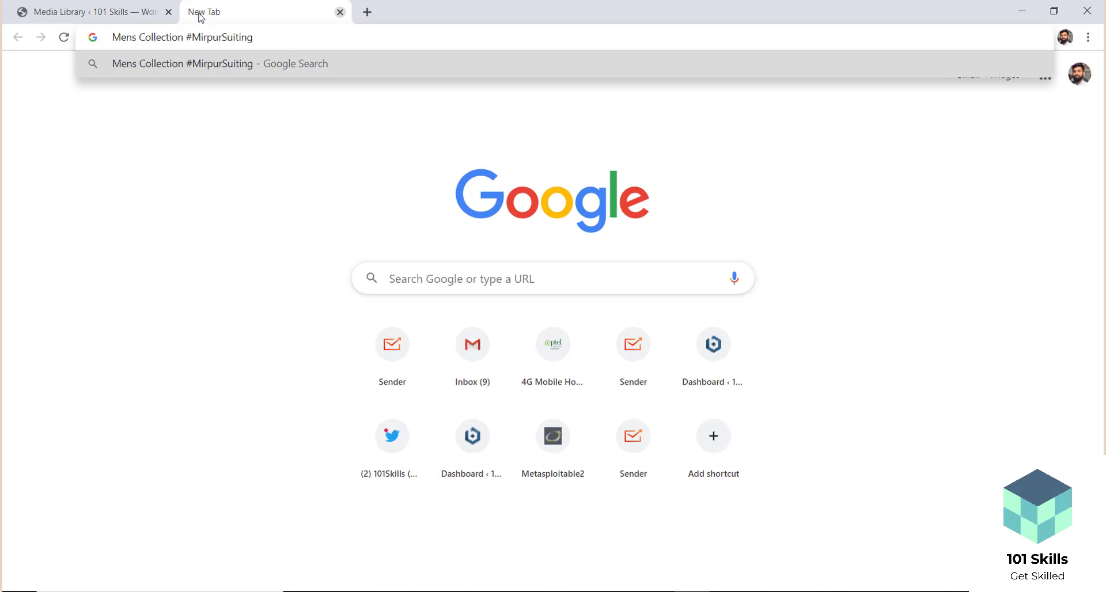
pyautogui.hotkey('ctrl', 'a')
pyautogui.press('BackSpace')
pyautogui.click(144, 8)
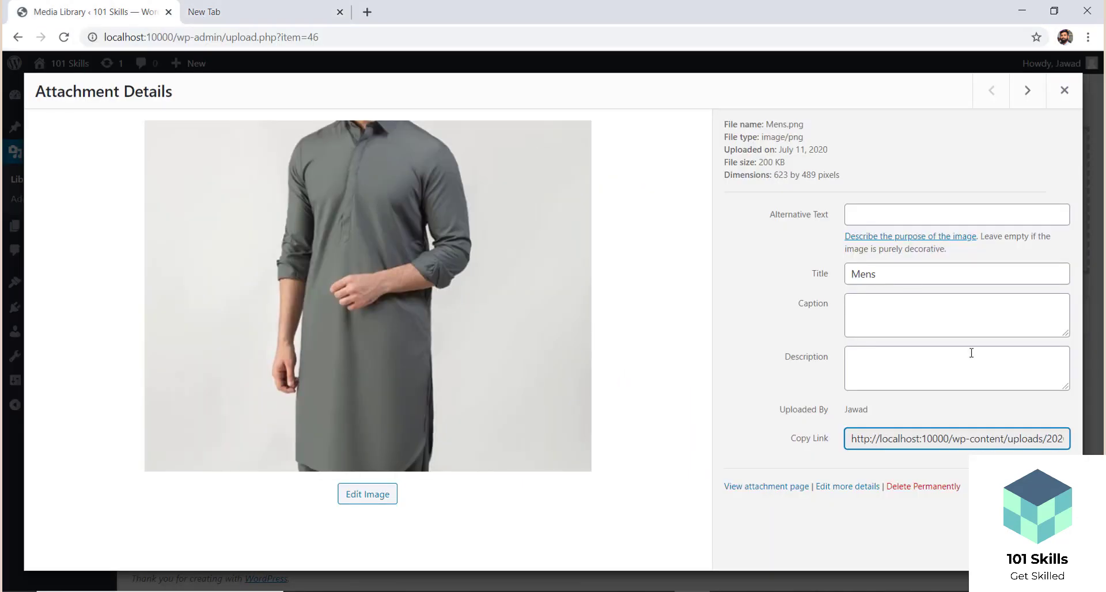
pyautogui.moveTo(851, 439); pyautogui.dragTo(827, 443)
pyautogui.hotkey('ctrl', 'c')
pyautogui.moveTo(843, 441); pyautogui.dragTo(864, 441)
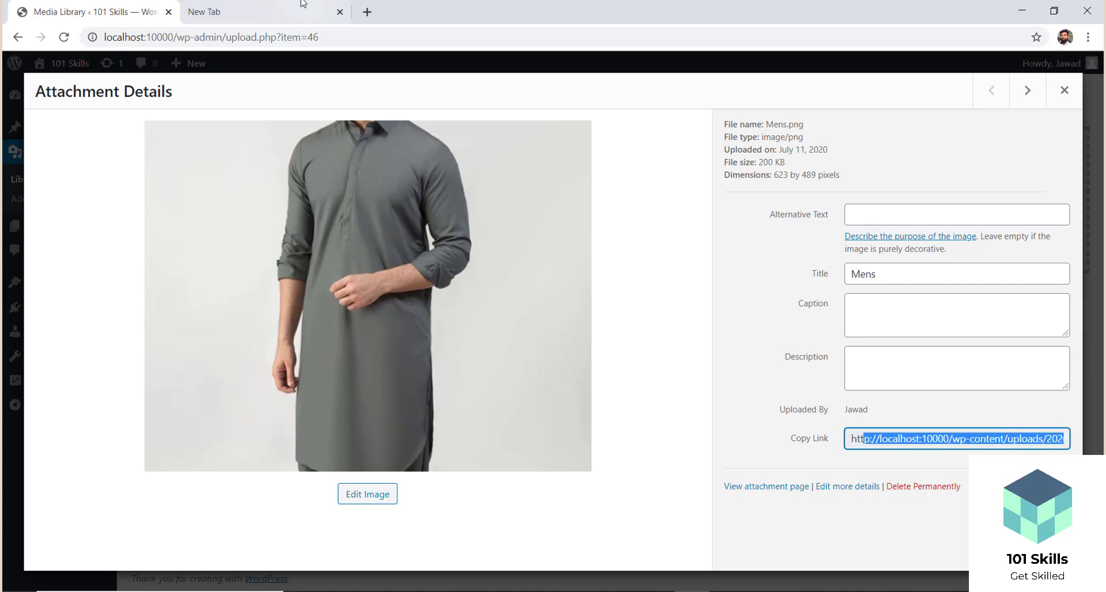
pyautogui.click(262, 15)
pyautogui.write('htt')
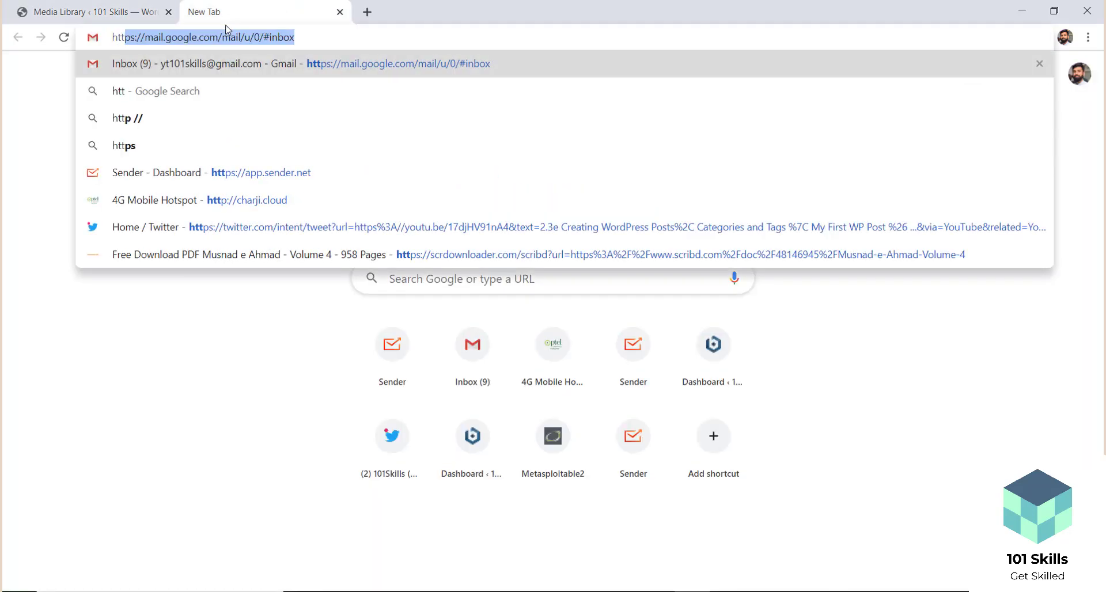
pyautogui.hotkey('ctrl', 'v')
pyautogui.press('Return')
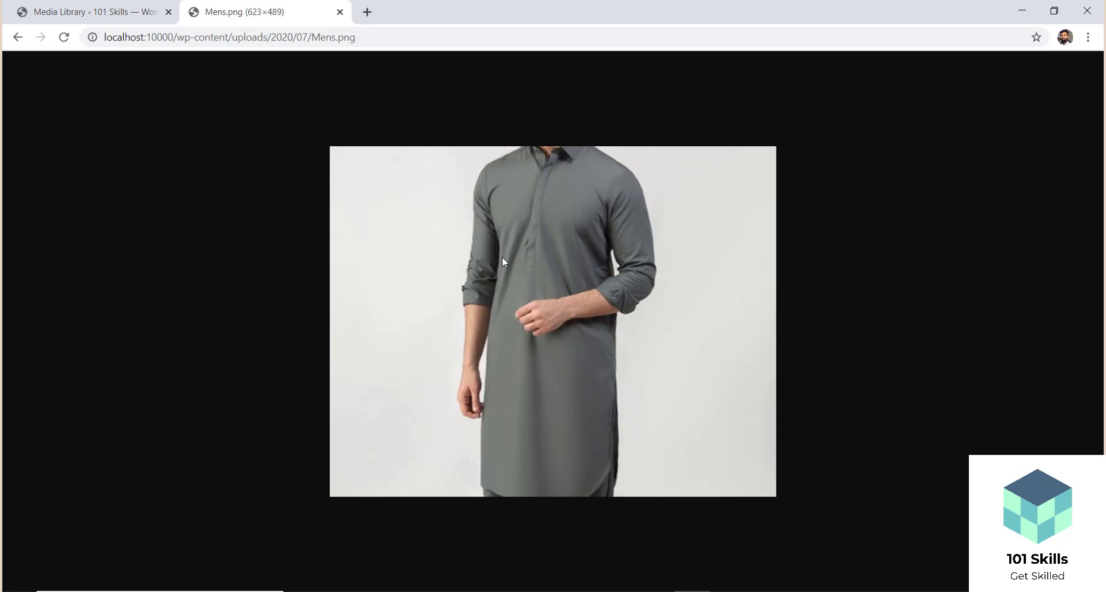
# Step: Compare the address of the opened image with the file link in its attachment details
pyautogui.click(362, 38)
pyautogui.moveTo(362, 38); pyautogui.dragTo(96, 38)
pyautogui.click(106, 17)
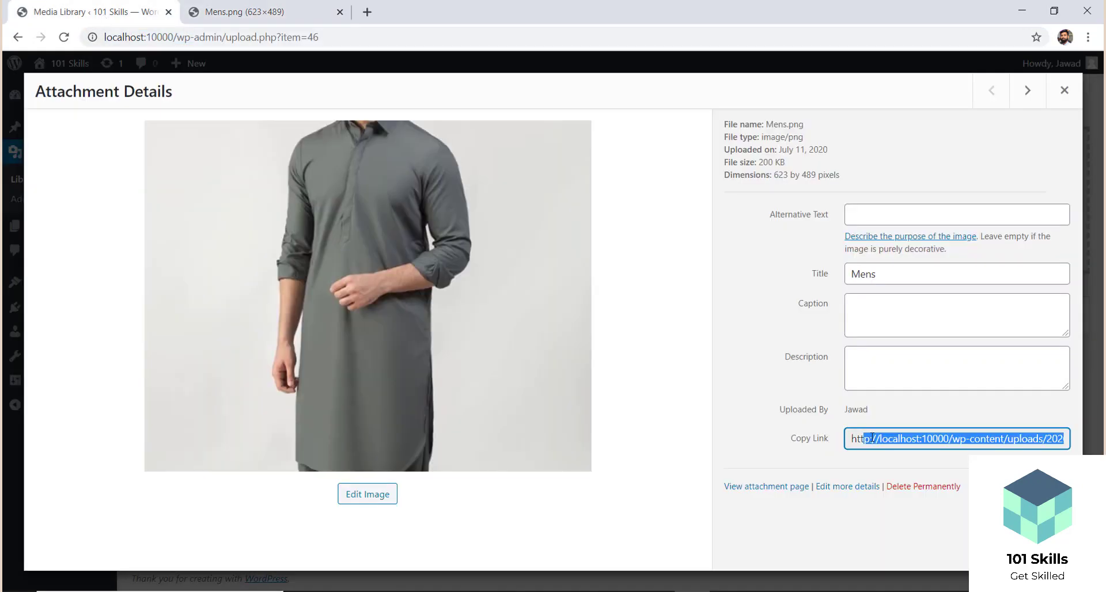
pyautogui.click(831, 451)
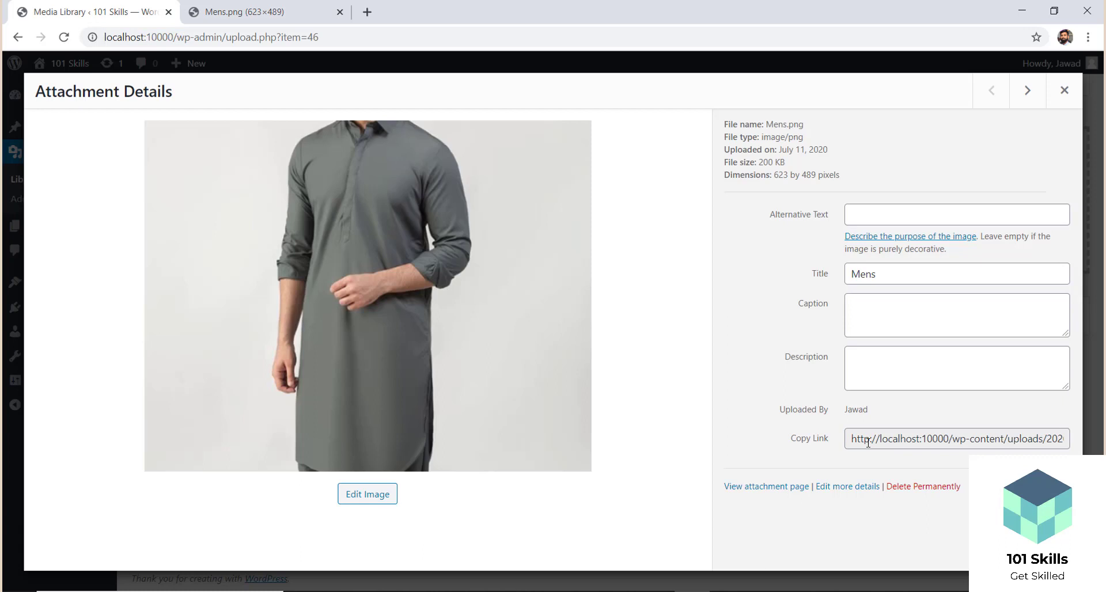
pyautogui.moveTo(791, 439); pyautogui.dragTo(1078, 443)
pyautogui.click(830, 446)
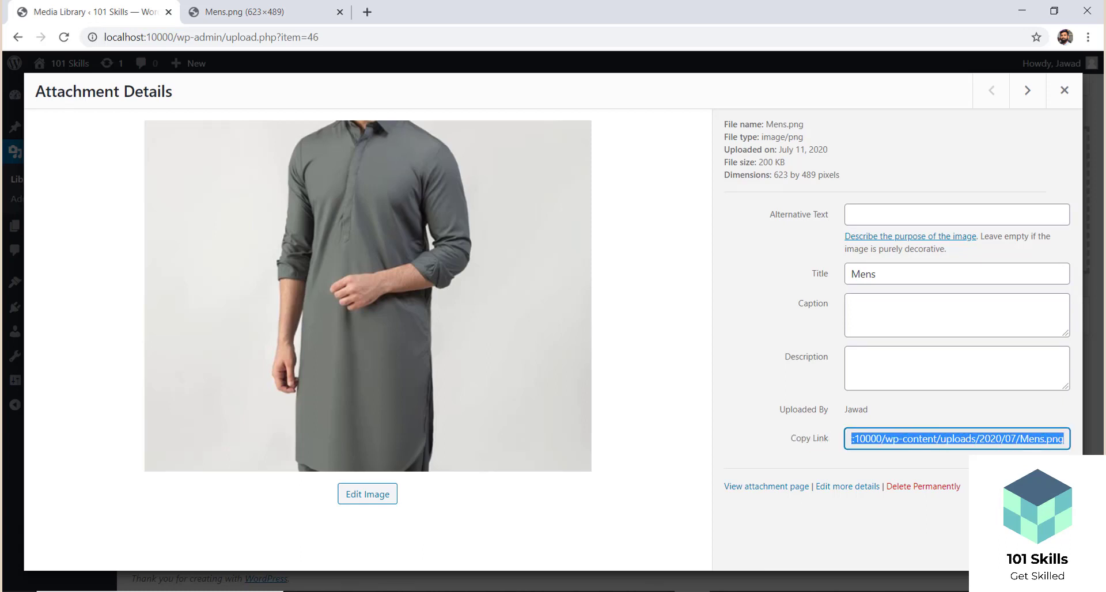
pyautogui.click(965, 407)
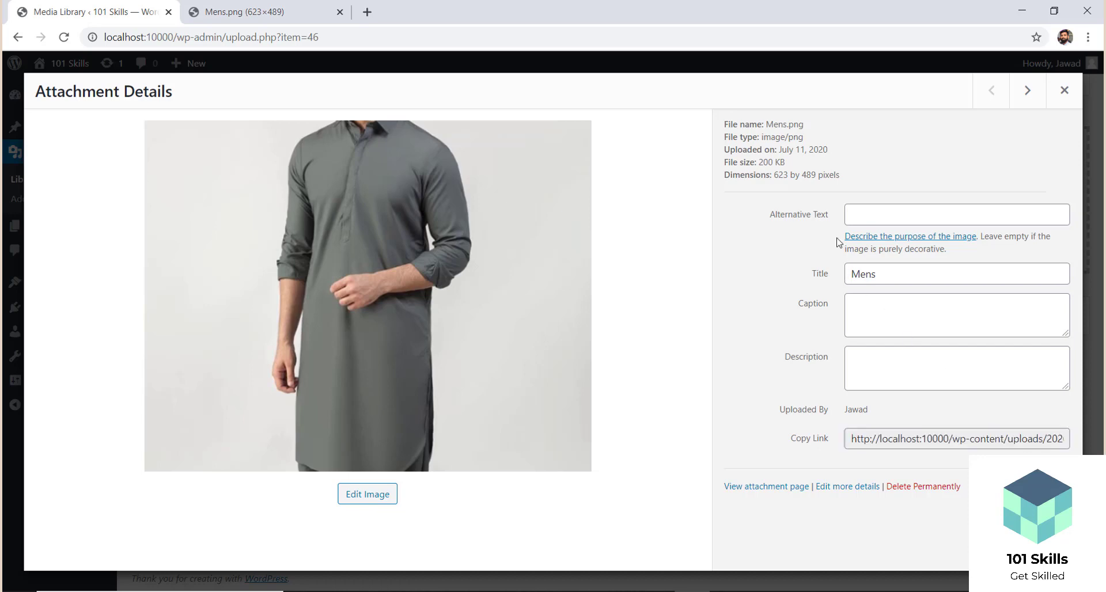
# Step: Set the alternative text of the Mens.png image to "Men's Clothing Kurta View" and let it save
pyautogui.click(858, 214)
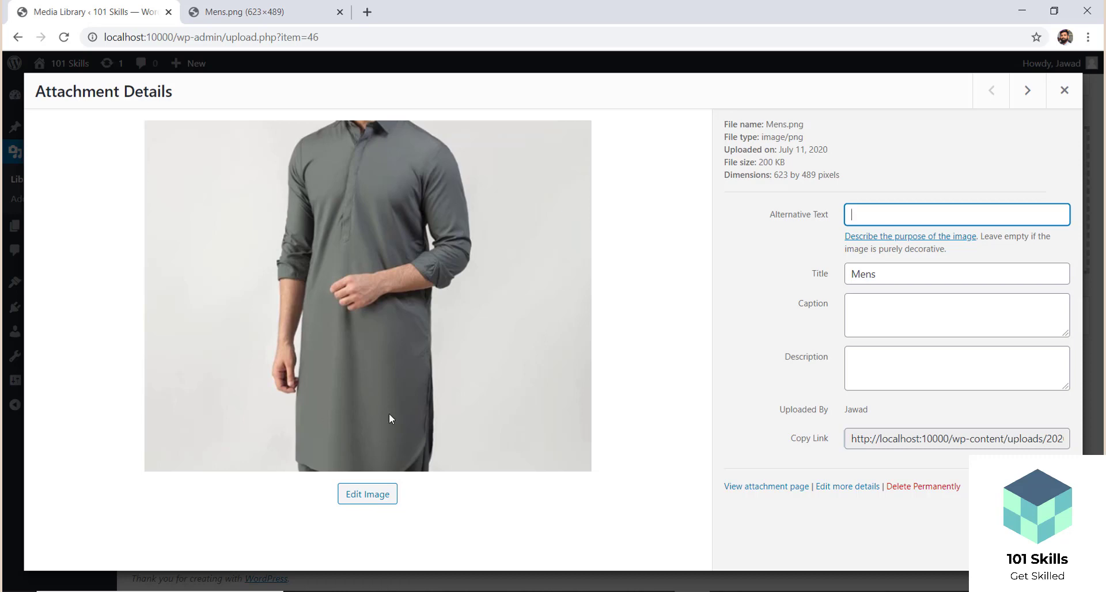
pyautogui.write("Men's Clothing")
pyautogui.hotkey('shift', 'Left')
pyautogui.hotkey('shift', 'Left')
pyautogui.hotkey('shift', 'Left')
pyautogui.hotkey('shift', 'Left')
pyautogui.hotkey('ctrl', 'a')
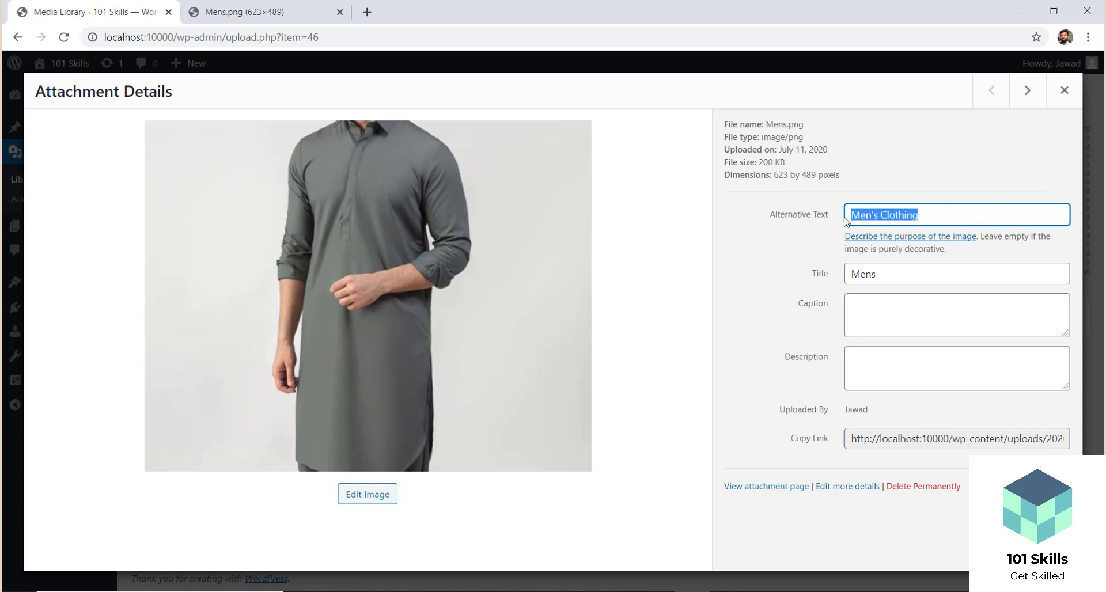
pyautogui.click(928, 220)
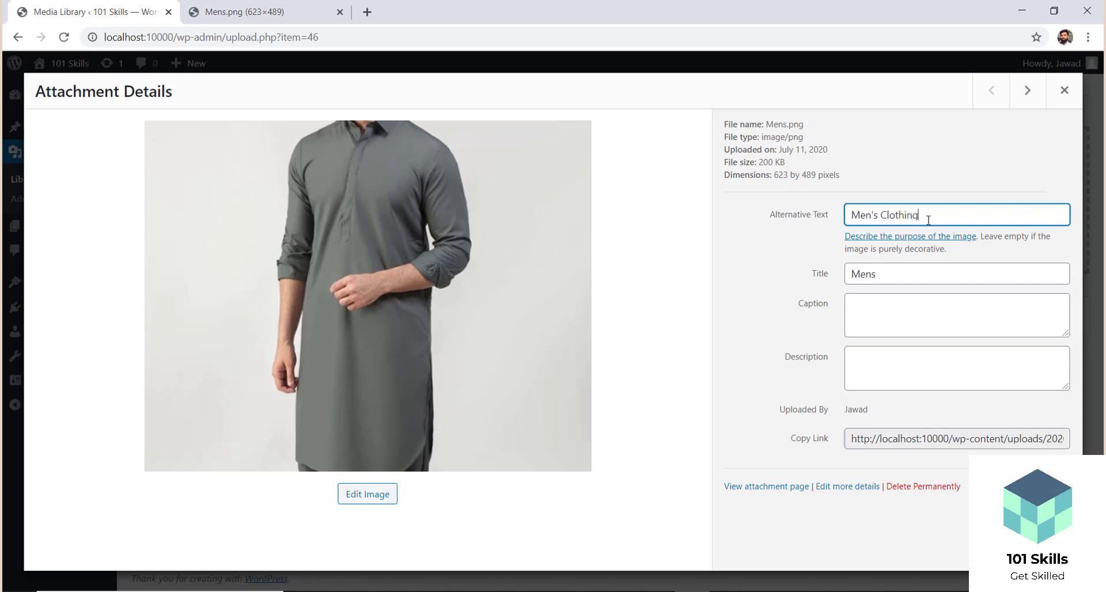
pyautogui.write('Kurta View')
pyautogui.doubleClick(903, 275)
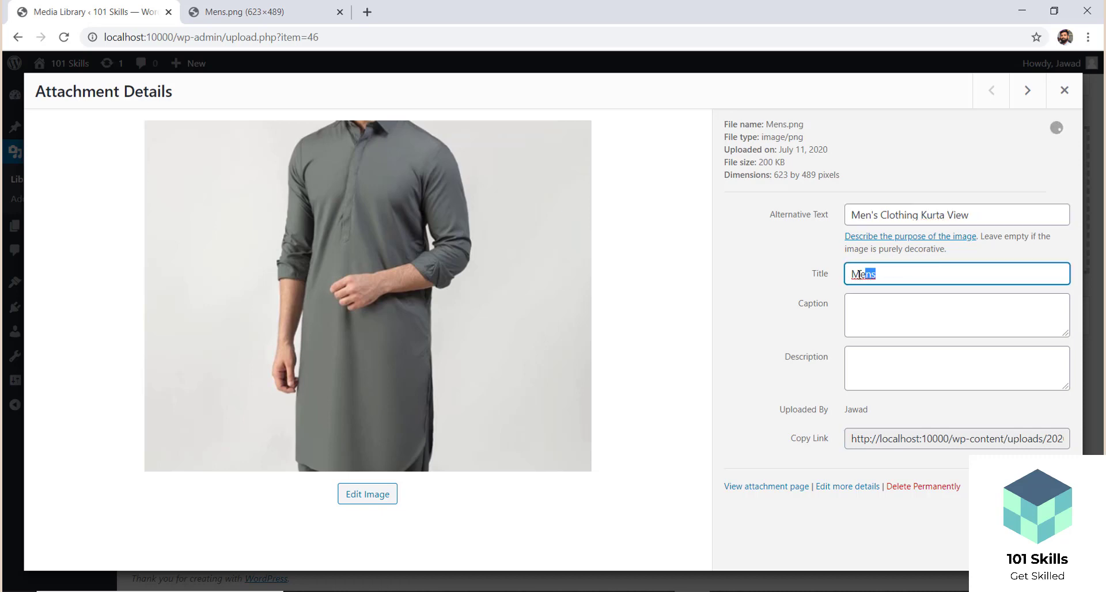
pyautogui.click(956, 441)
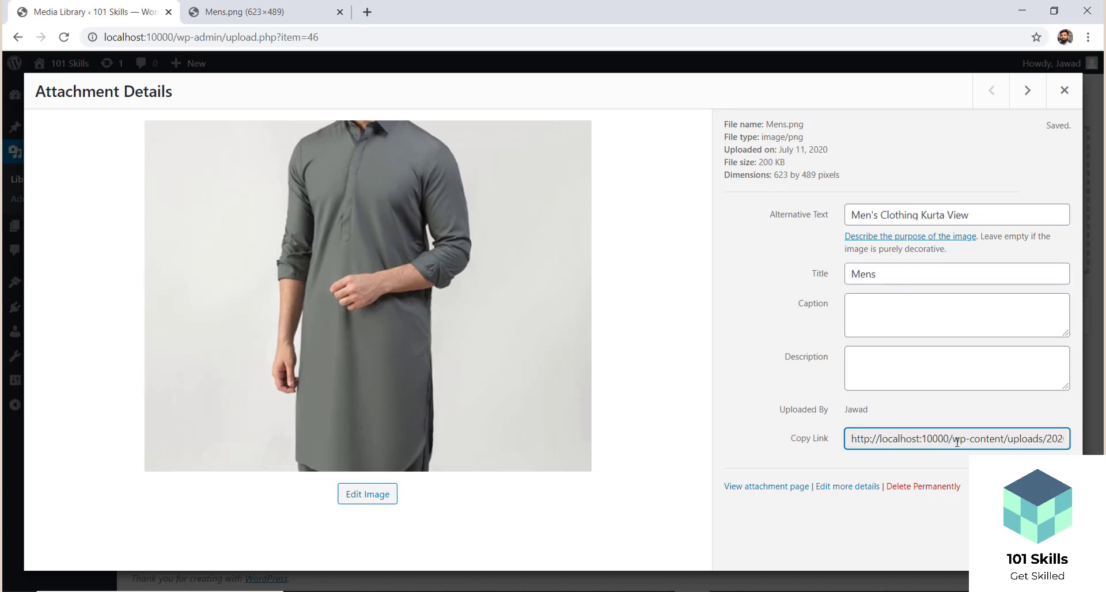
# Step: Examine the upload folder path and file name at the end of the Mens.png file link
pyautogui.moveTo(970, 439); pyautogui.dragTo(1069, 443)
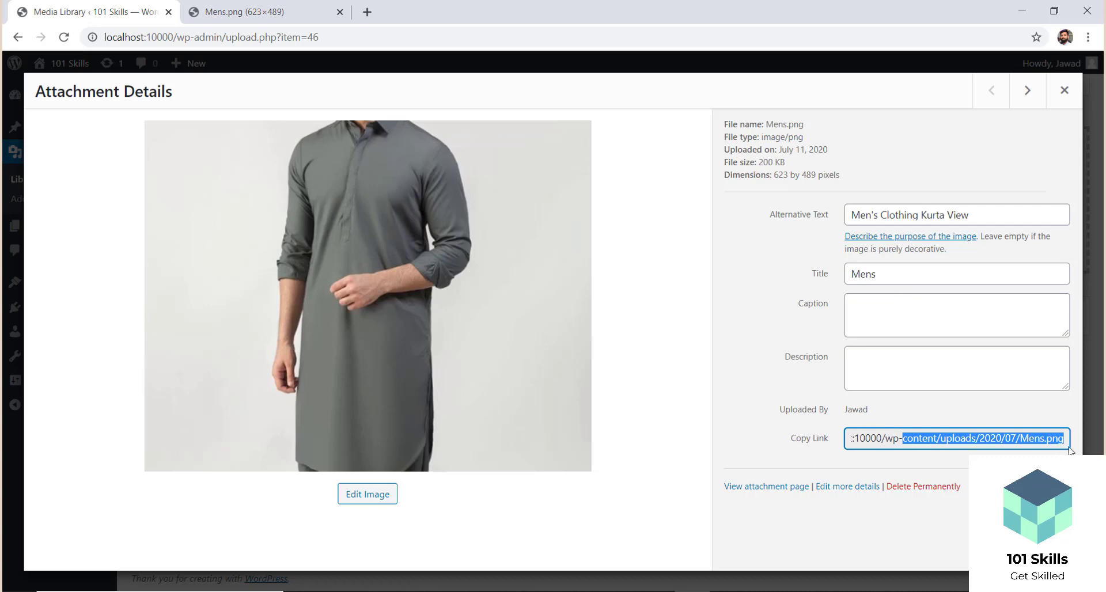
pyautogui.click(1027, 441)
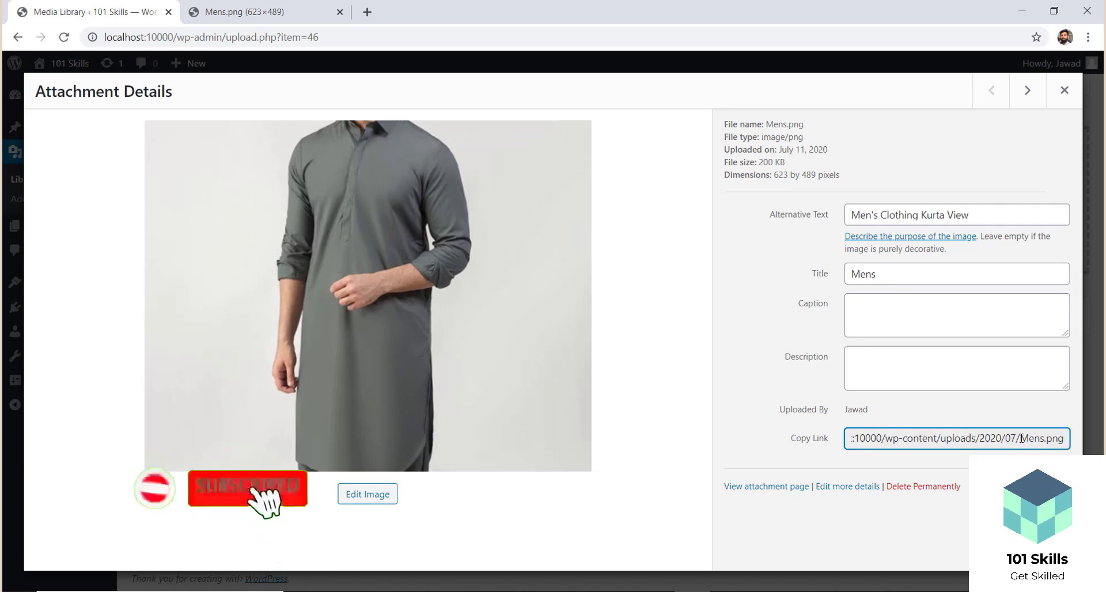
pyautogui.moveTo(1026, 441)
pyautogui.mouseDown()
pyautogui.moveTo(1063, 442)
pyautogui.moveTo(1023, 440)
pyautogui.mouseUp()
pyautogui.click(1044, 440)
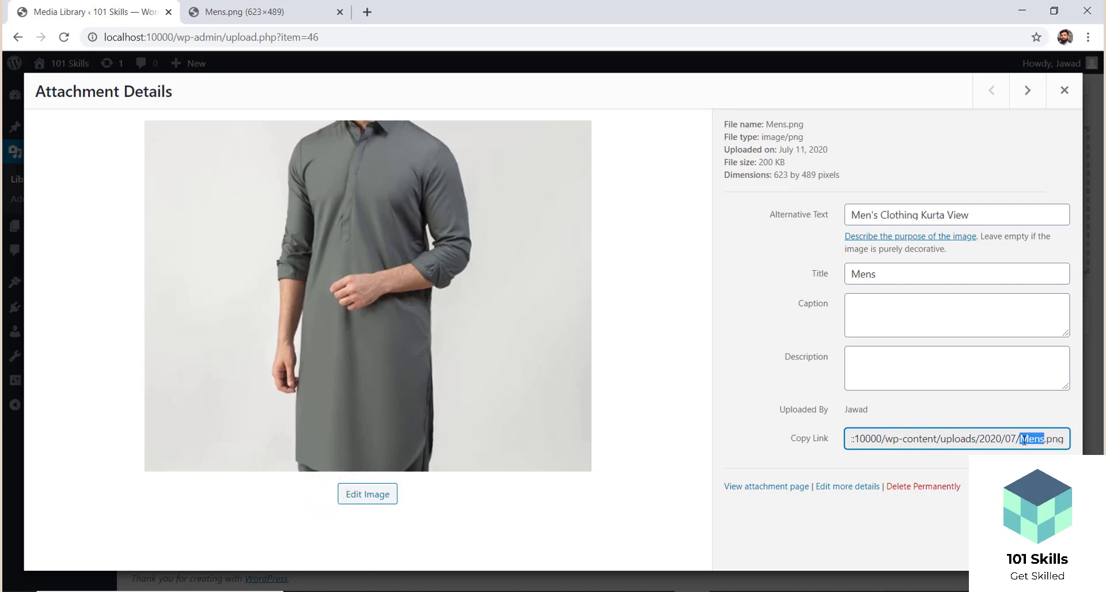
# Step: Replace the title of the Mens.png image with a copy of its alternative text, "Men's Clothing Kurta View"
pyautogui.click(891, 276)
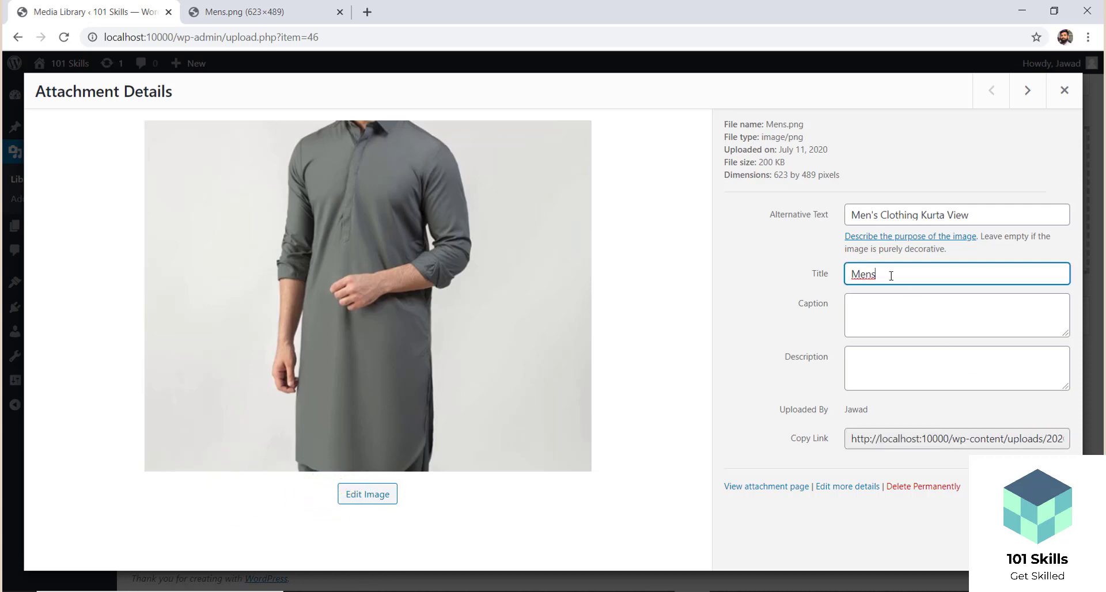
pyautogui.moveTo(891, 276); pyautogui.dragTo(851, 275)
pyautogui.press('BackSpace')
pyautogui.click(236, 4)
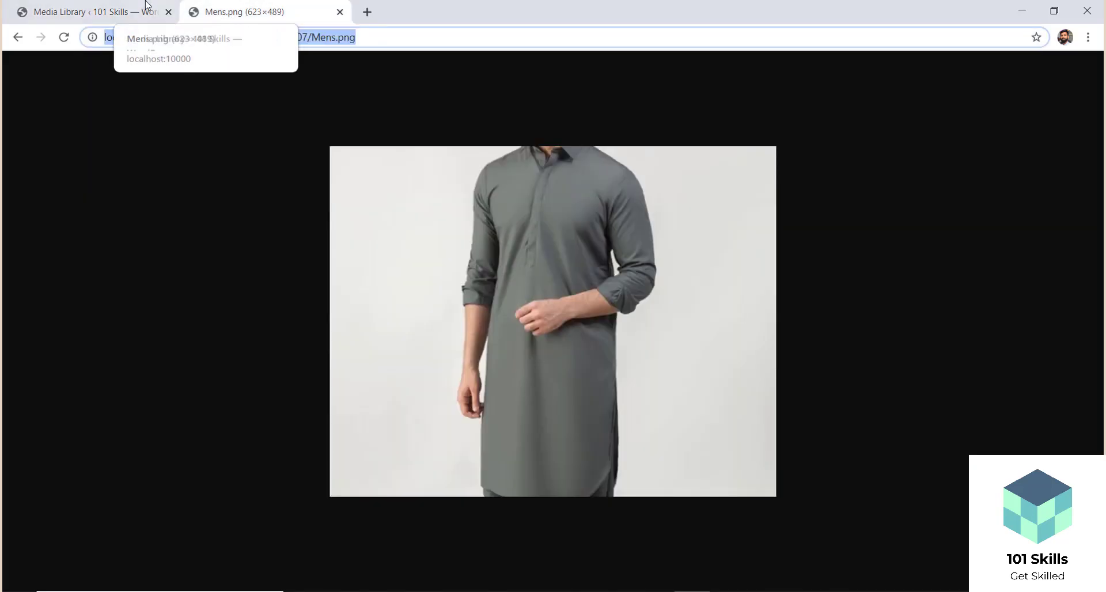
pyautogui.click(118, 11)
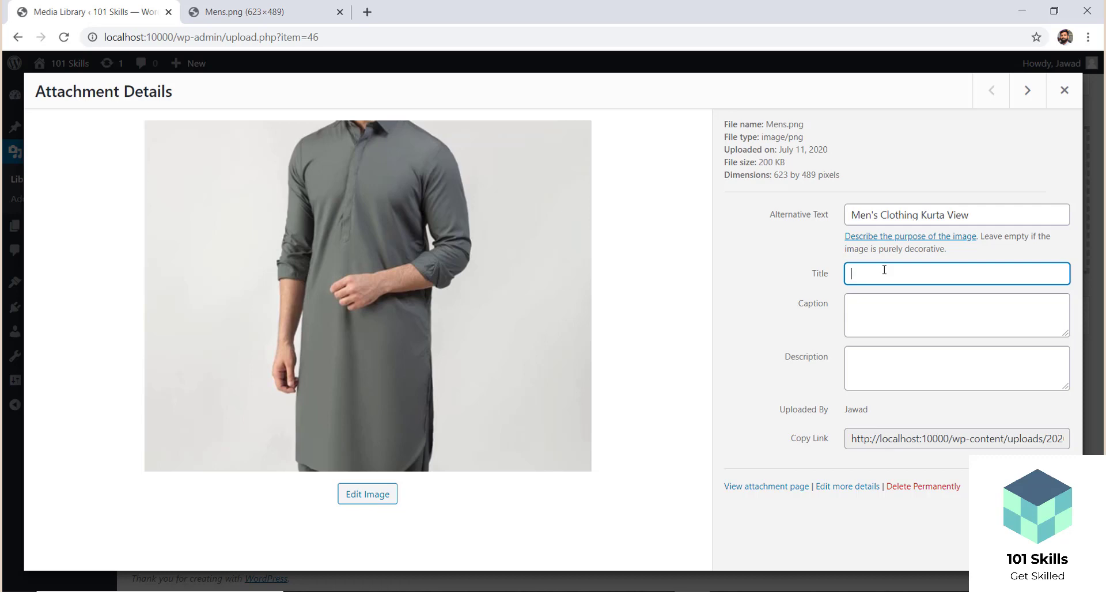
pyautogui.click(862, 214)
pyautogui.hotkey('ctrl', 'a')
pyautogui.hotkey('ctrl', 'c')
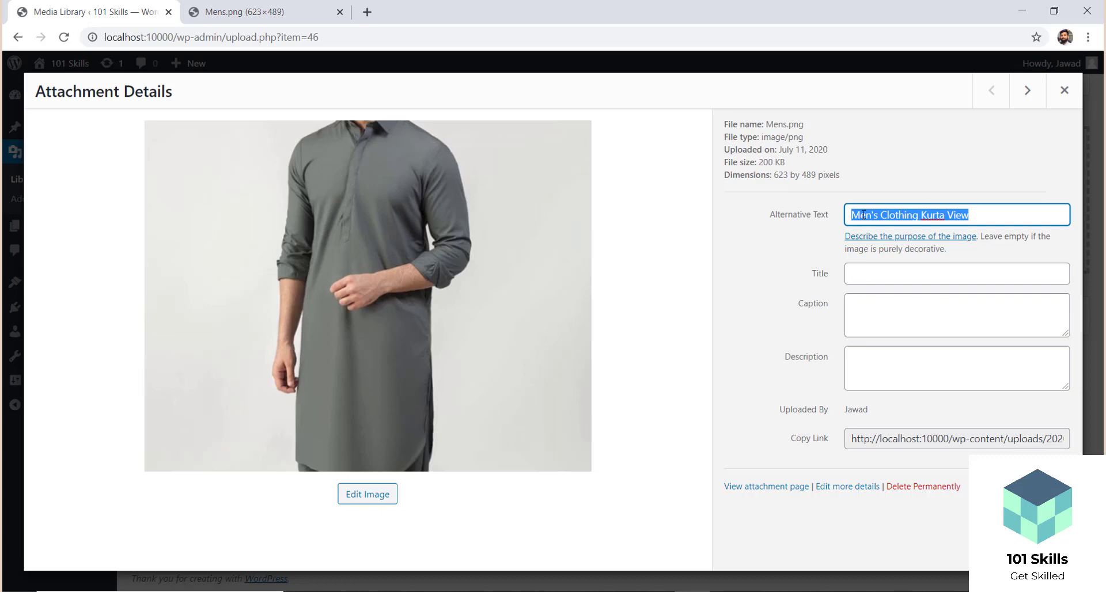
pyautogui.press('Tab')
pyautogui.press('Tab')
pyautogui.hotkey('ctrl', 'v')
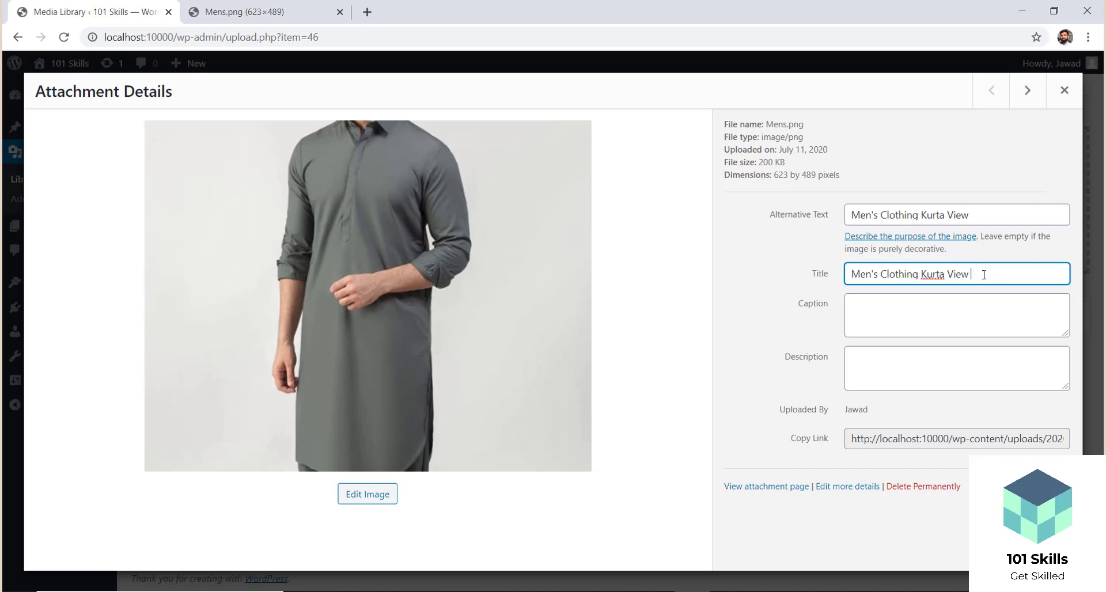
# Step: Open the site at localhost:10000 in a new browser tab and go to its Blog page
pyautogui.click(919, 307)
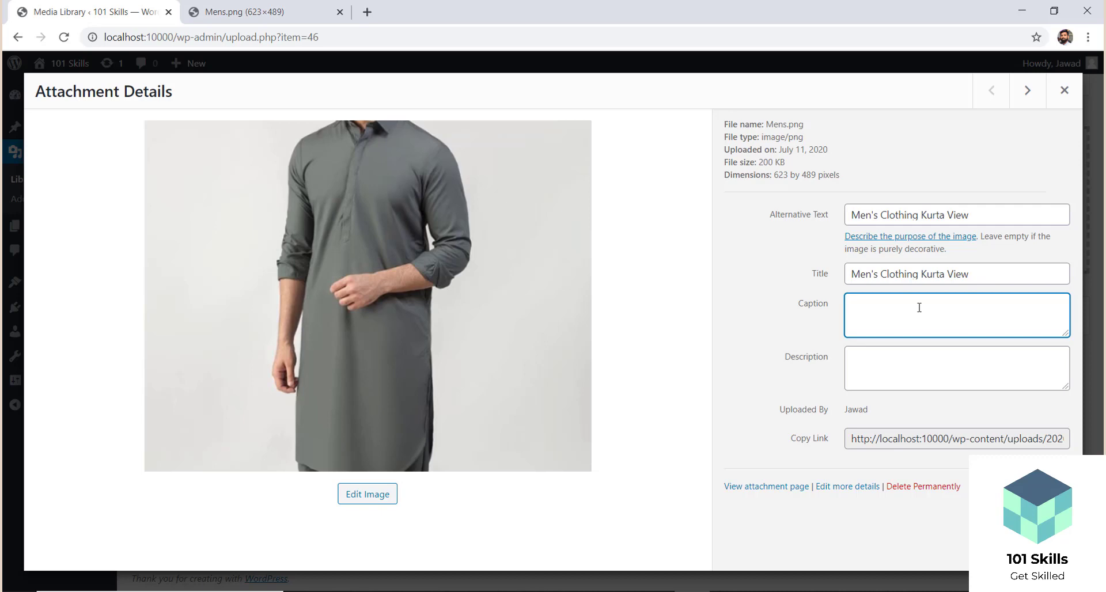
pyautogui.click(368, 12)
pyautogui.write('lo')
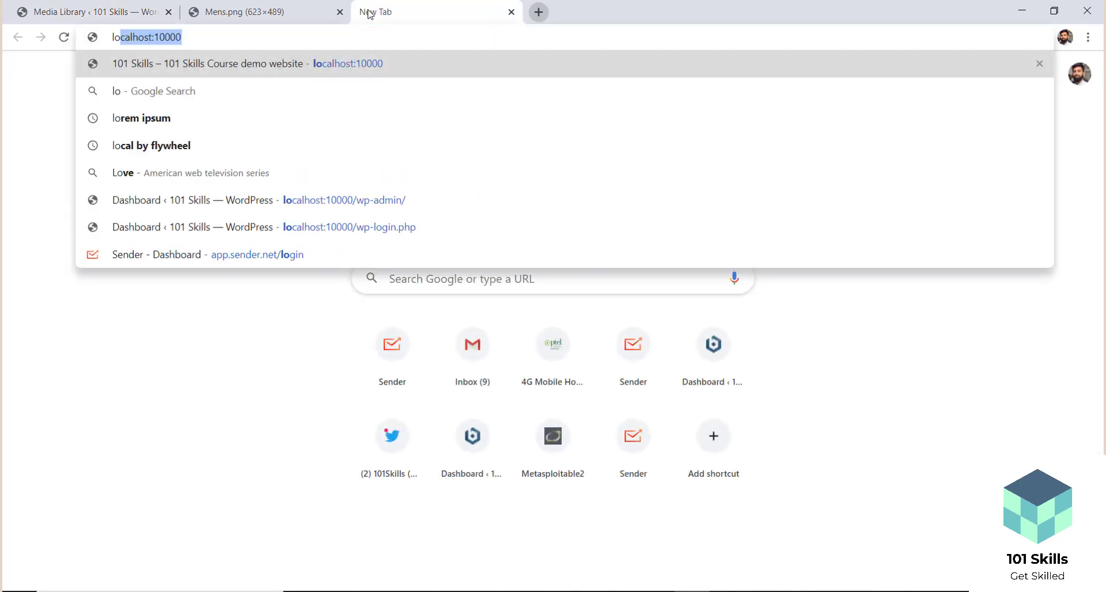
pyautogui.press('Return')
pyautogui.click(95, 8)
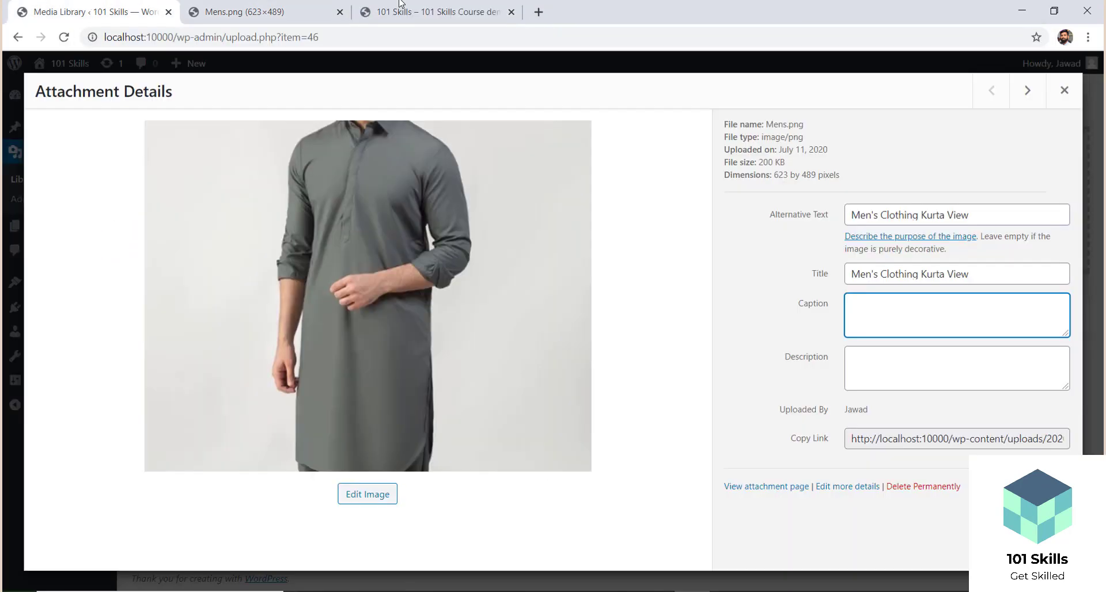
pyautogui.click(398, 5)
pyautogui.moveTo(1099, 92)
pyautogui.mouseDown()
pyautogui.moveTo(1102, 219)
pyautogui.moveTo(1097, 88)
pyautogui.mouseUp()
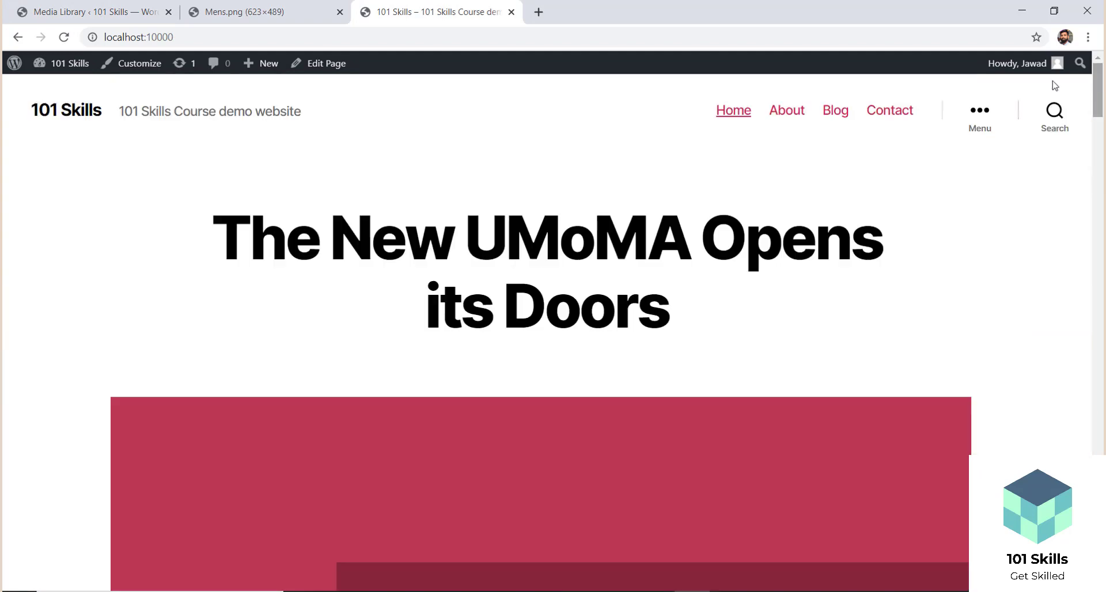
pyautogui.click(833, 114)
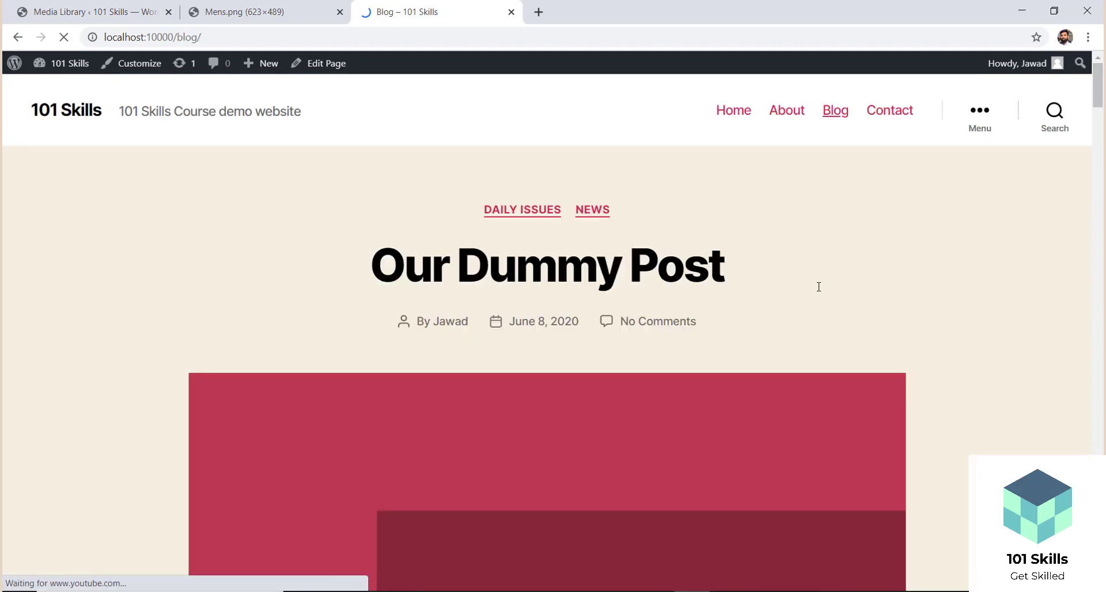
# Step: Find the embedded course video on the Blog page and examine the caption beneath it
pyautogui.moveTo(1098, 87); pyautogui.dragTo(1096, 318)
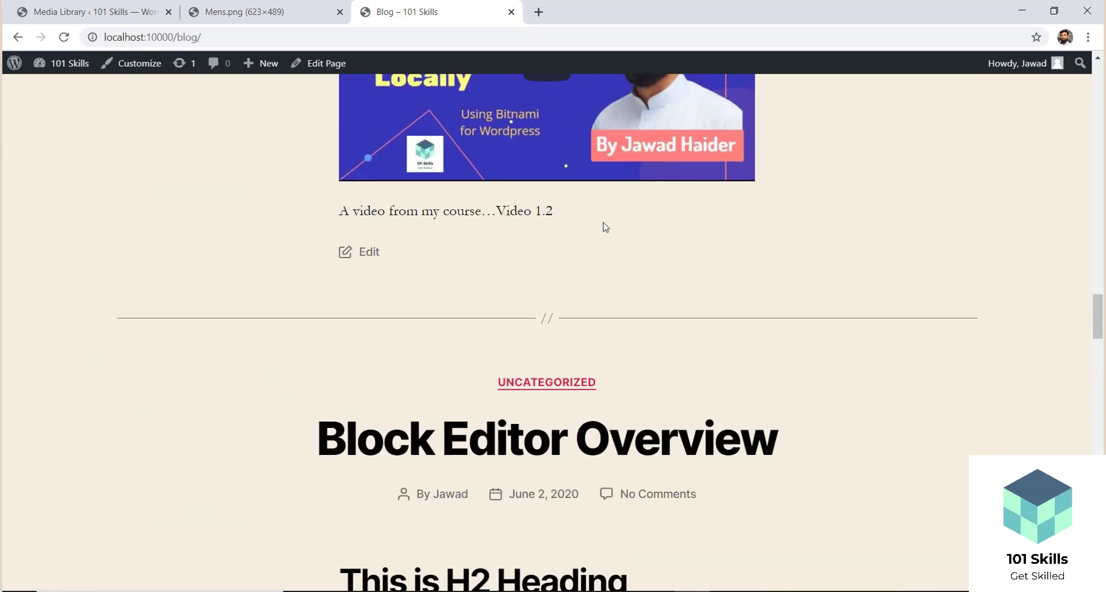
pyautogui.moveTo(553, 211); pyautogui.dragTo(581, 218)
pyautogui.click(339, 212)
pyautogui.click(582, 219)
pyautogui.scroll(6, 653, 406)
pyautogui.scroll(-3, 653, 406)
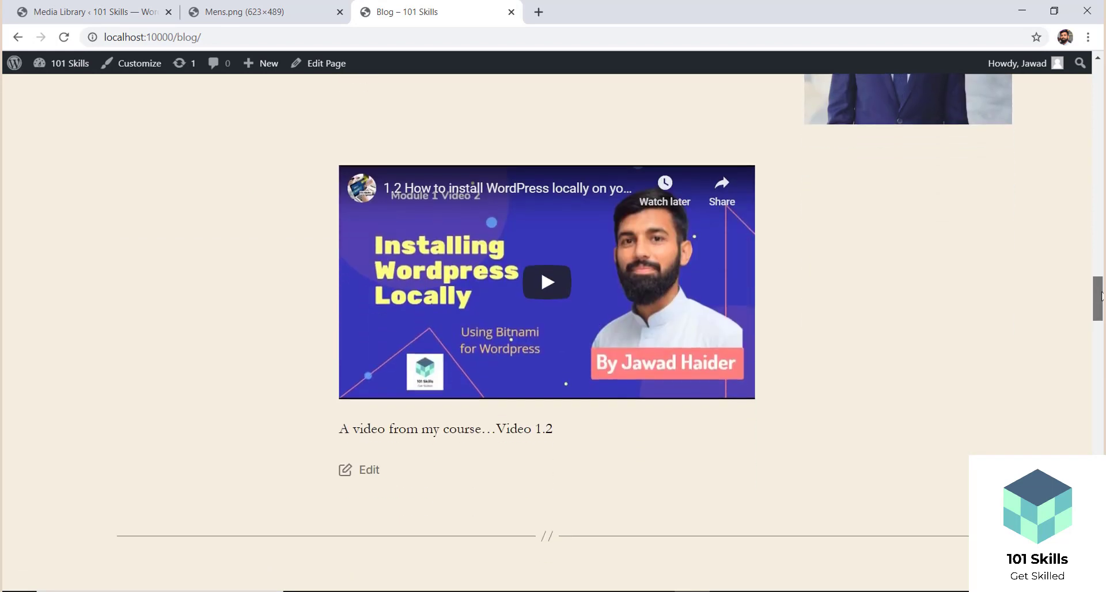
pyautogui.moveTo(590, 419); pyautogui.dragTo(371, 440)
pyautogui.click(371, 440)
# Step: Describe the Mens.png image as "Kurta Design by MirpurSuiting.com", "Stuff: cotton" and "Size: Medium" on separate lines, and close its attachment details
pyautogui.click(251, 3)
pyautogui.click(81, 4)
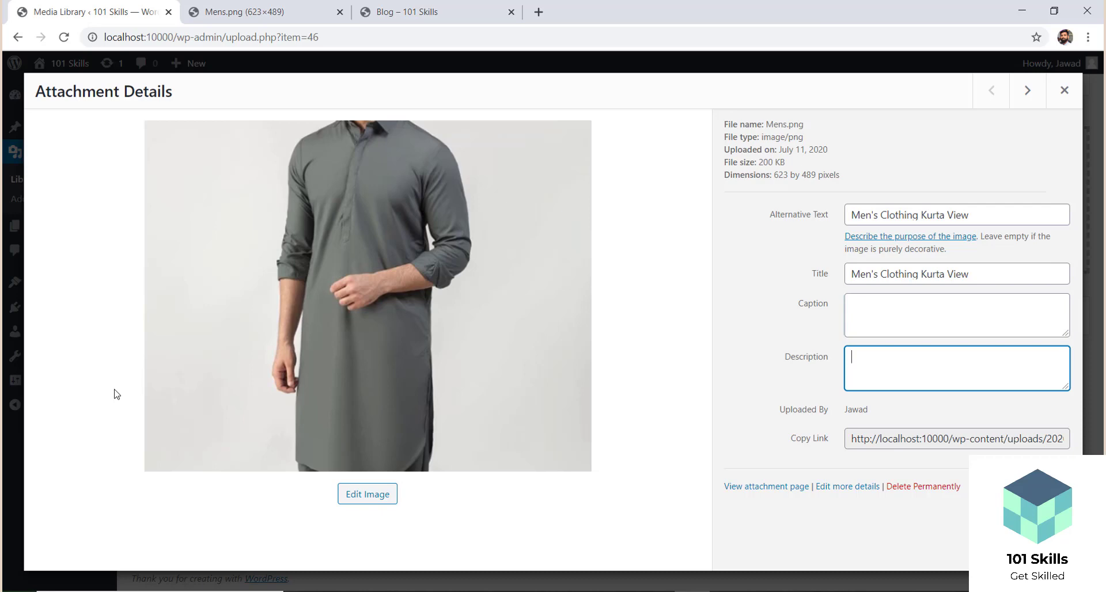
pyautogui.write('Kurta Design by Mirpur')
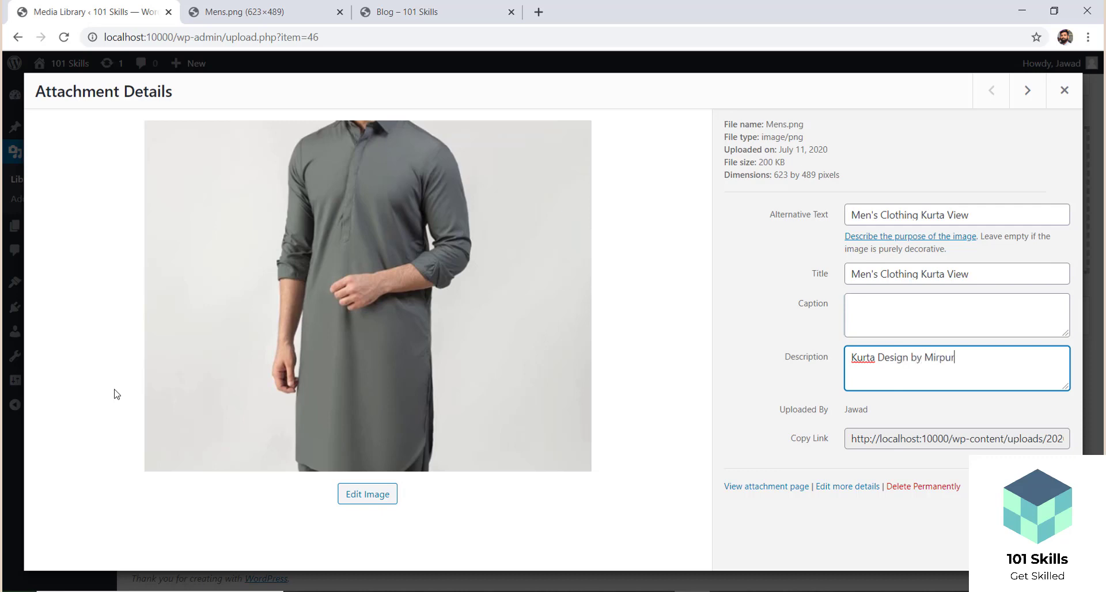
pyautogui.write('Suiting.com')
pyautogui.press('Return')
pyautogui.write('St')
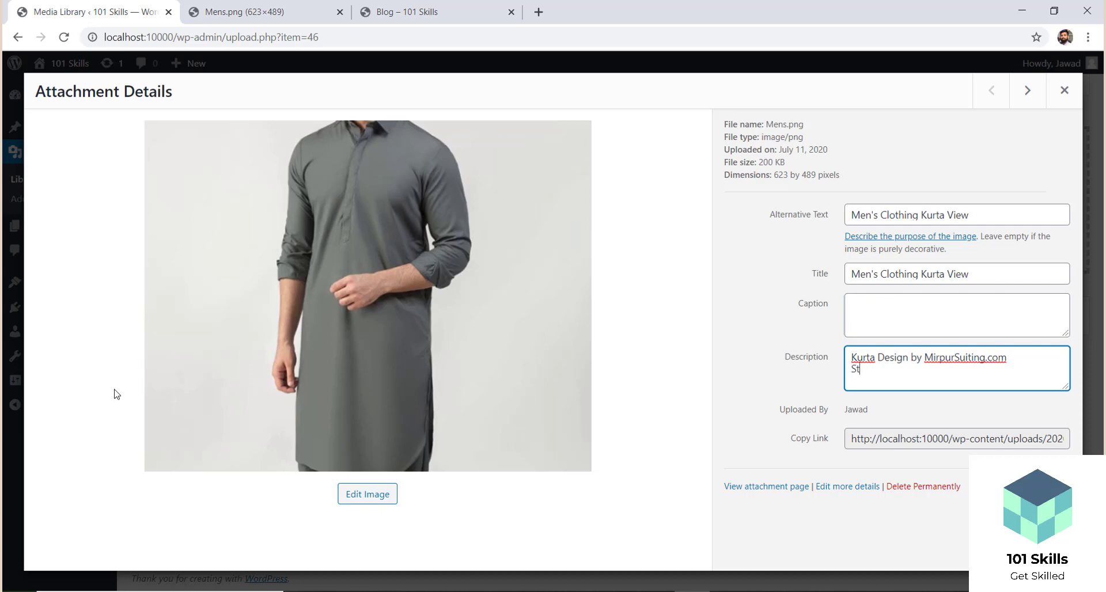
pyautogui.write('uff: cotton ')
pyautogui.write('Size:')
pyautogui.write(' Medium')
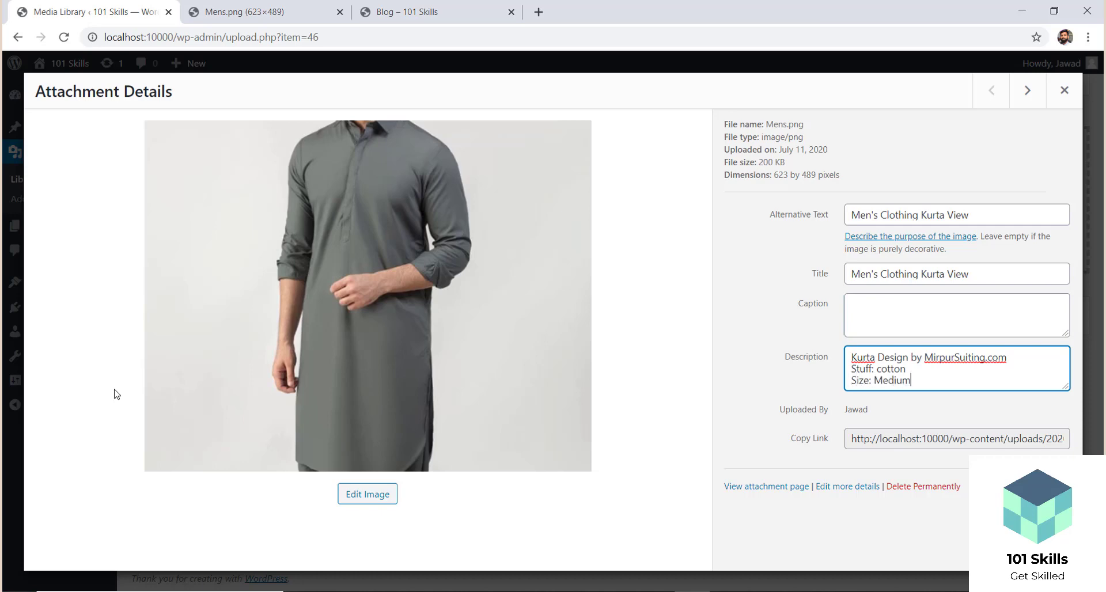
pyautogui.press('Return')
pyautogui.press('Return')
pyautogui.press('Return')
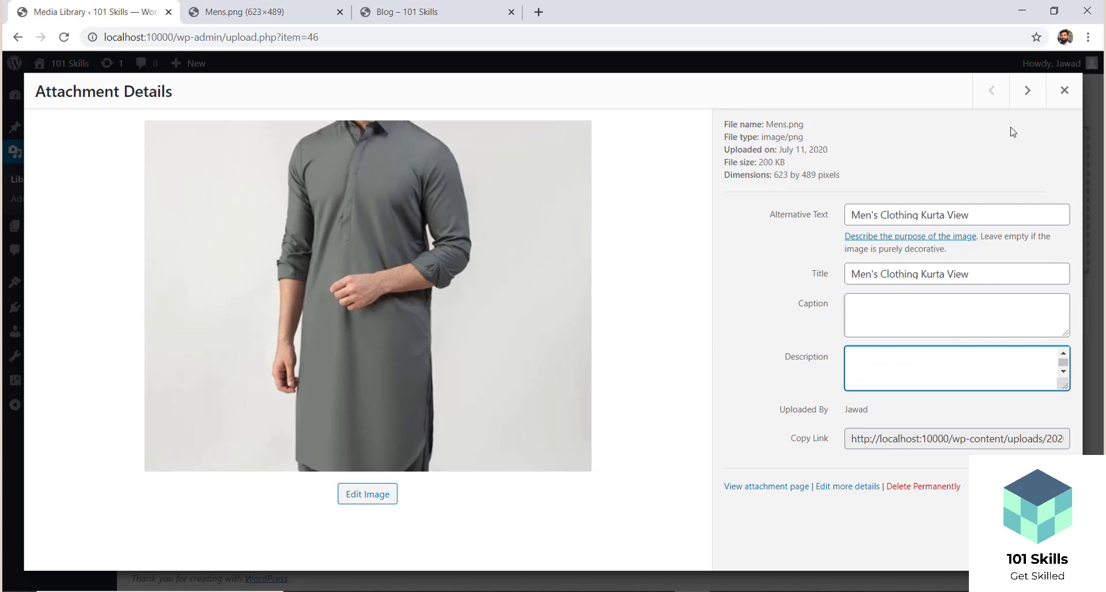
pyautogui.click(1063, 91)
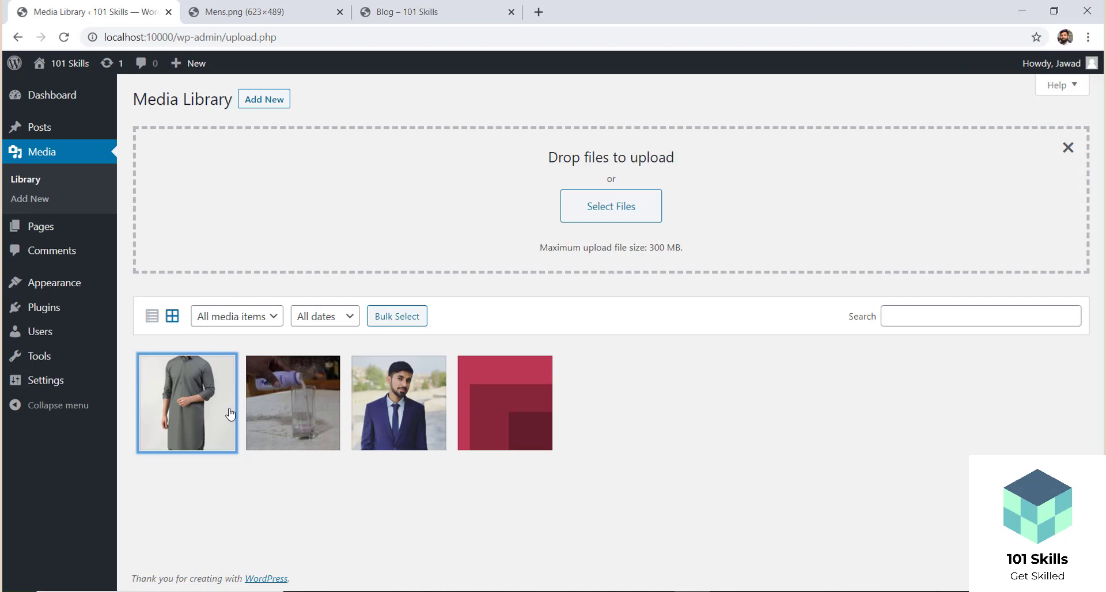
# Step: Reopen the kurta image's attachment details and check its alternative text, title, caption and description fields
pyautogui.click(179, 408)
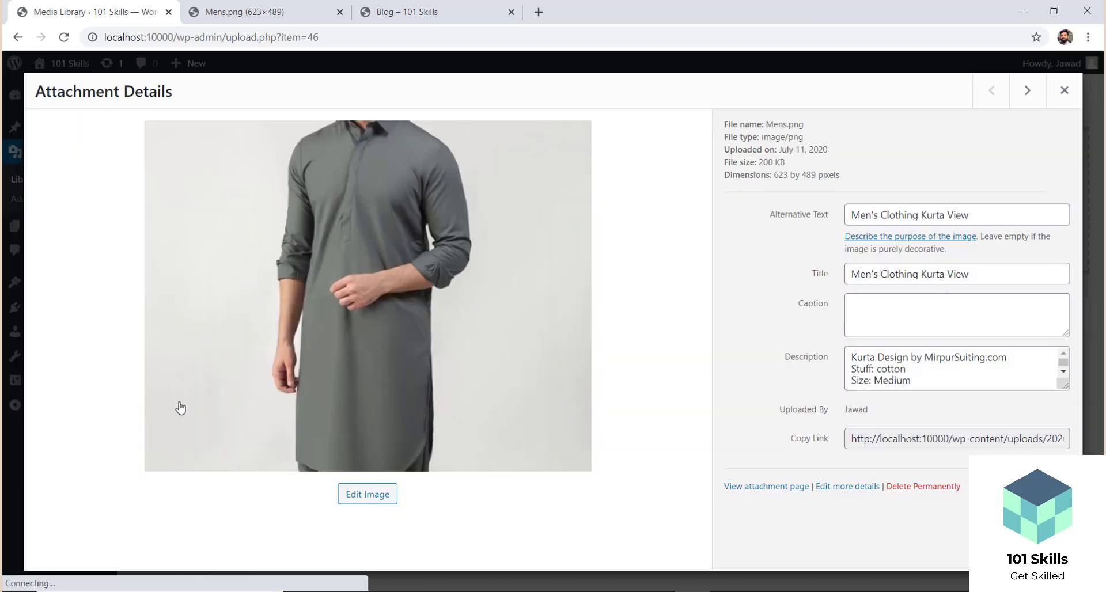
pyautogui.click(913, 215)
pyautogui.click(924, 269)
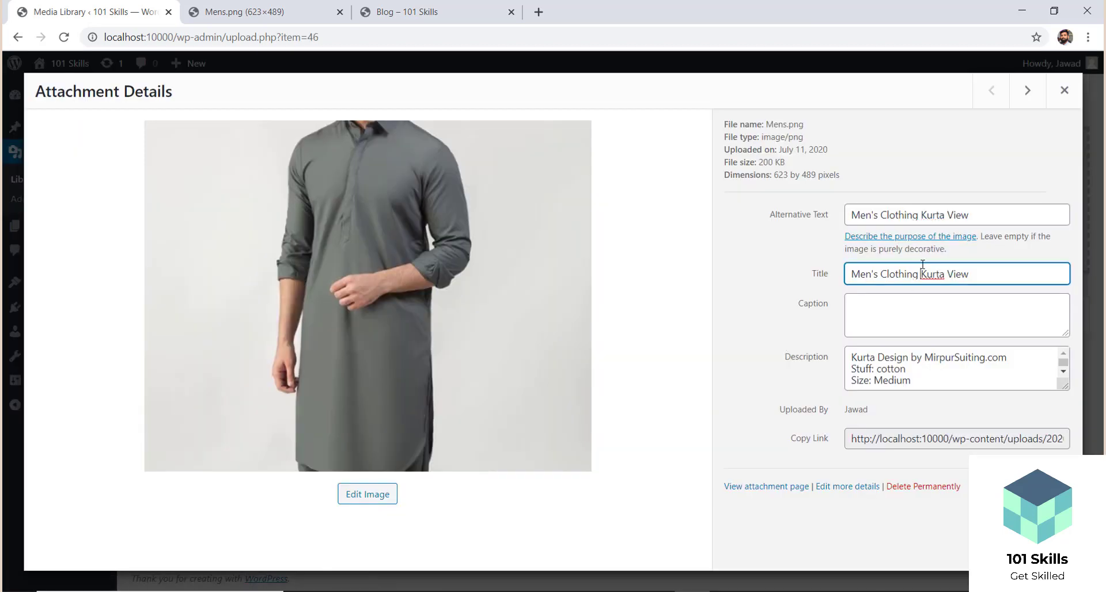
pyautogui.click(929, 318)
pyautogui.click(936, 358)
# Step: Set the caption of the kurta image to "A Product Image from MirpurSuiting.com" and close its attachment details
pyautogui.click(889, 317)
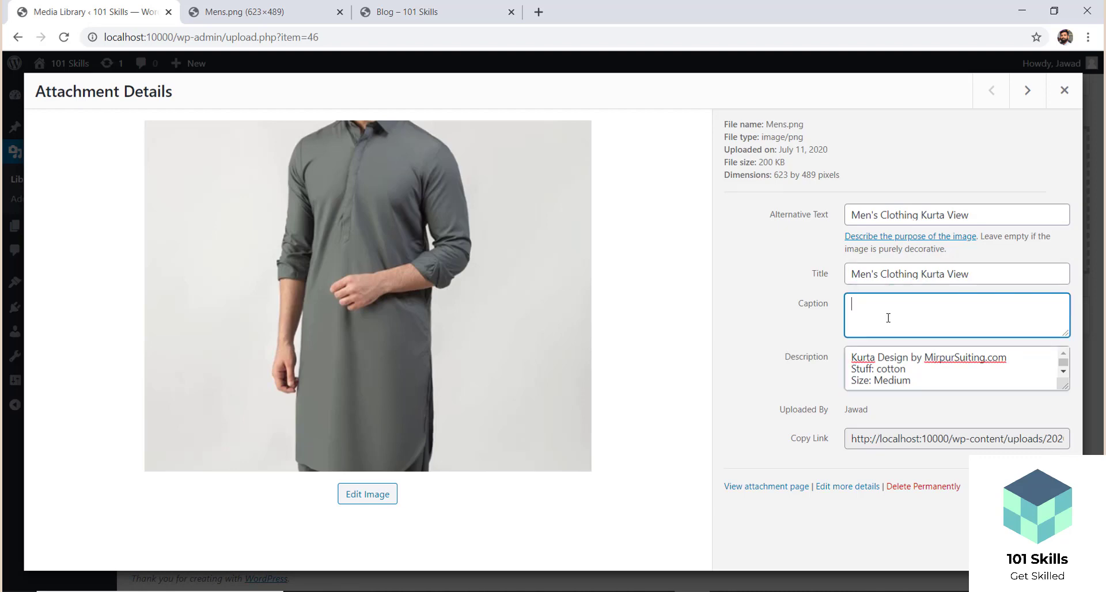
pyautogui.write('A Product Image from MirpurSuti')
pyautogui.press('BackSpace')
pyautogui.write('i')
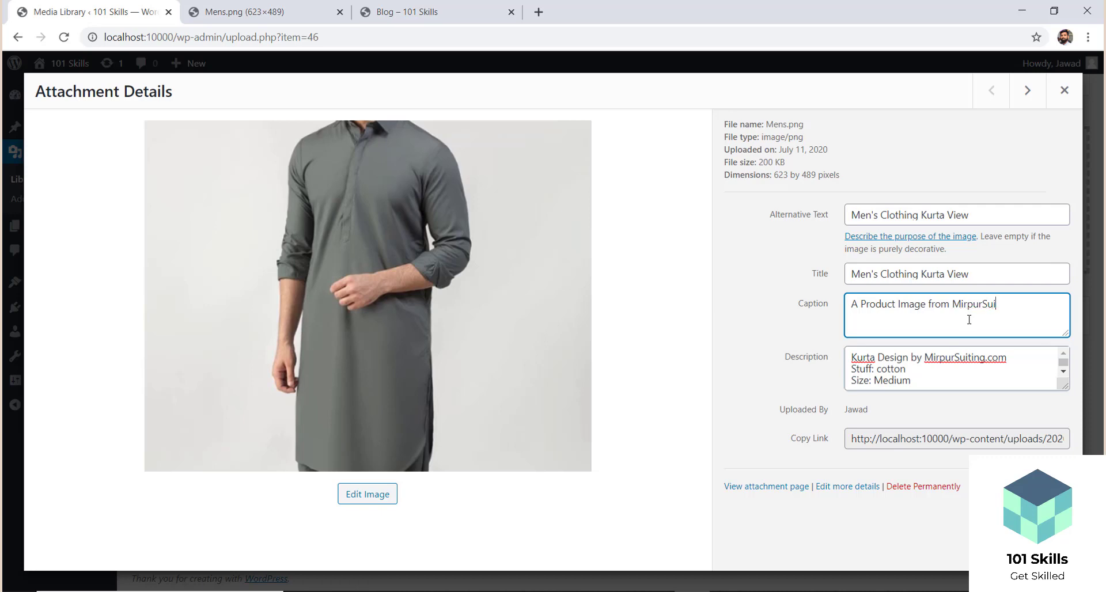
pyautogui.write('ting.com')
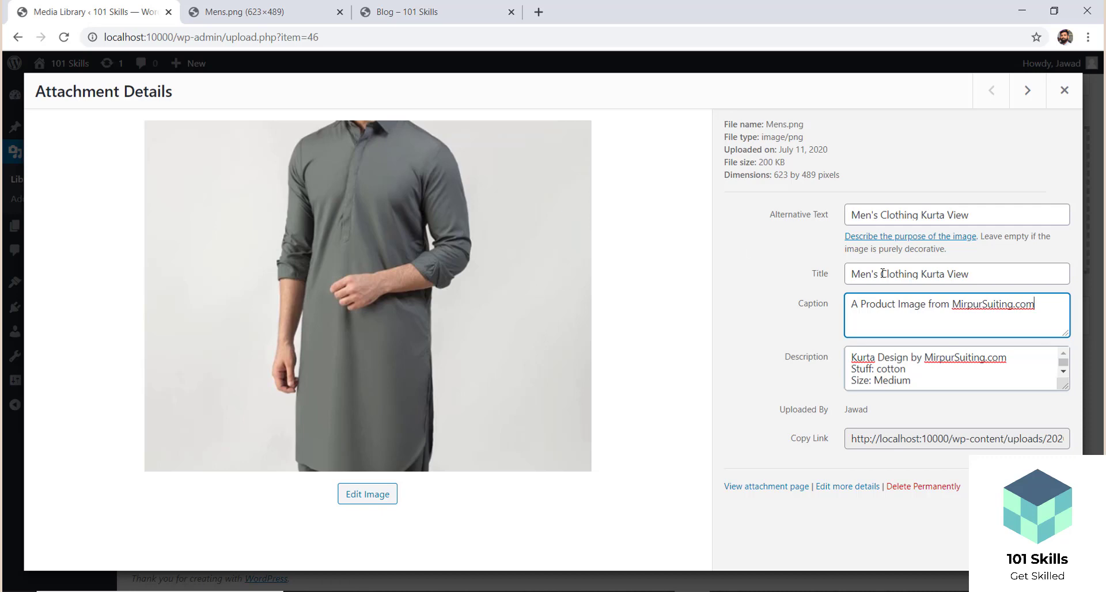
pyautogui.click(1065, 91)
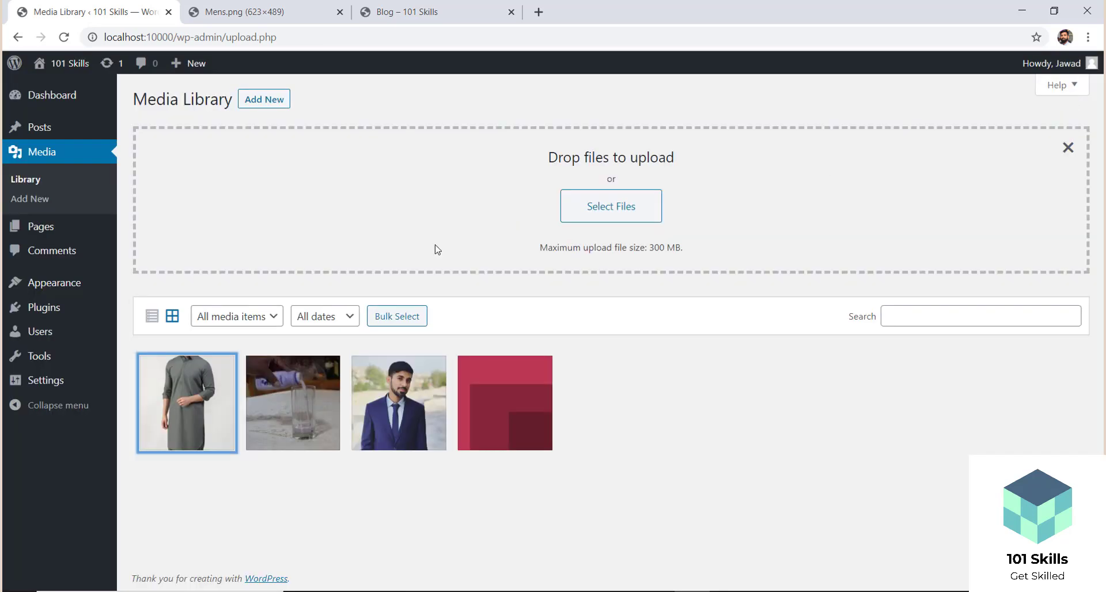
# Step: Upload "99. Smart-City-in-High-speed-Big-Data-Environment (Good).pdf" from the Documents folder to the media library
pyautogui.click(640, 219)
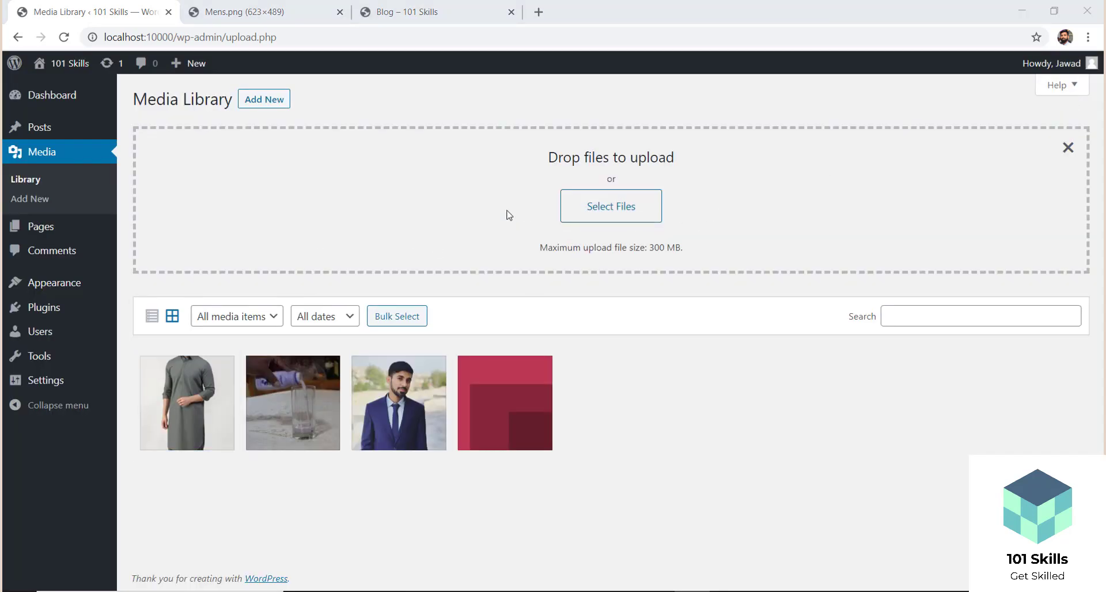
pyautogui.click(58, 135)
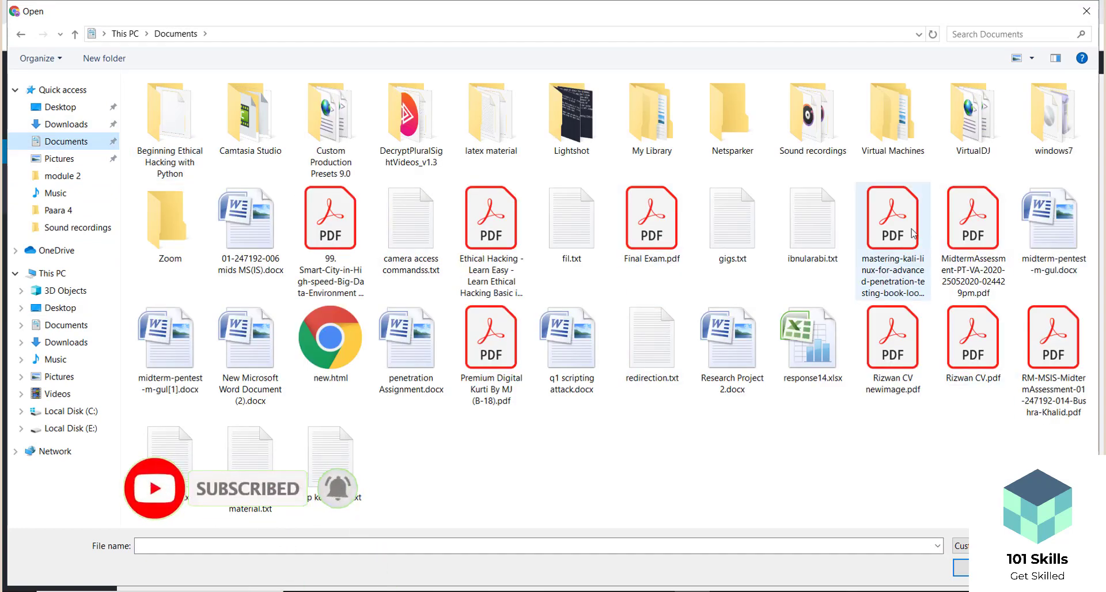
pyautogui.click(893, 252)
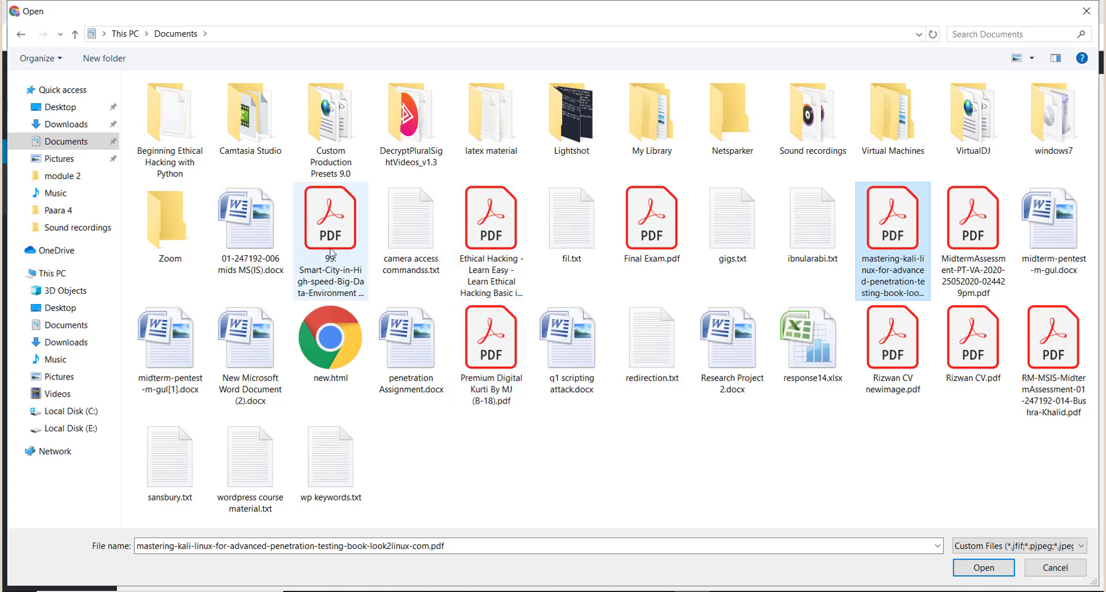
pyautogui.click(353, 249)
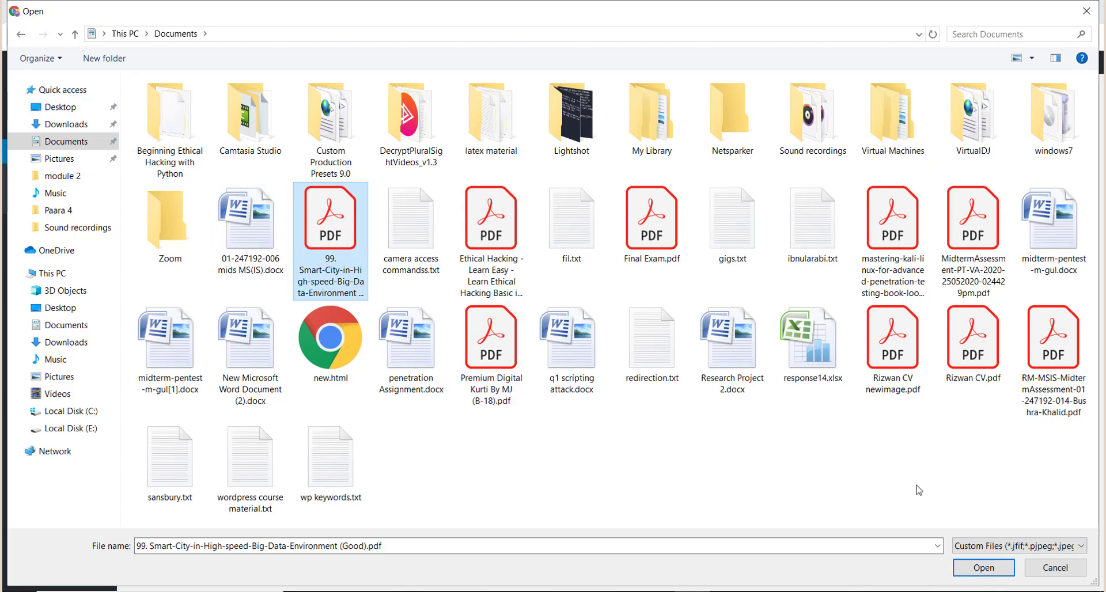
pyautogui.click(982, 568)
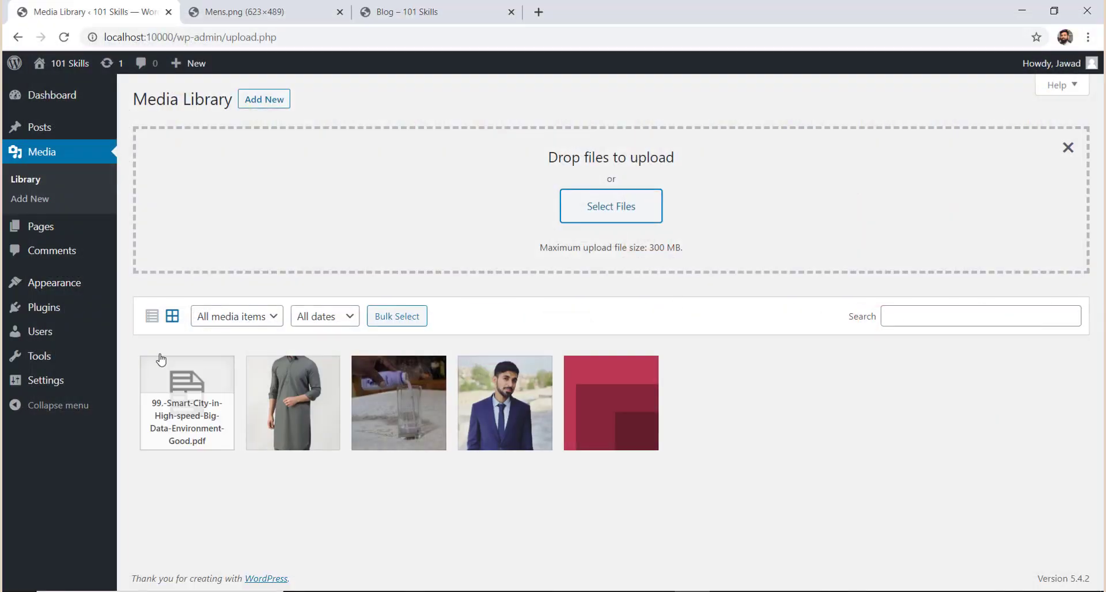
# Step: Open the attachment details of the uploaded PDF, examine its title, caption and description fields, and close them
pyautogui.click(184, 402)
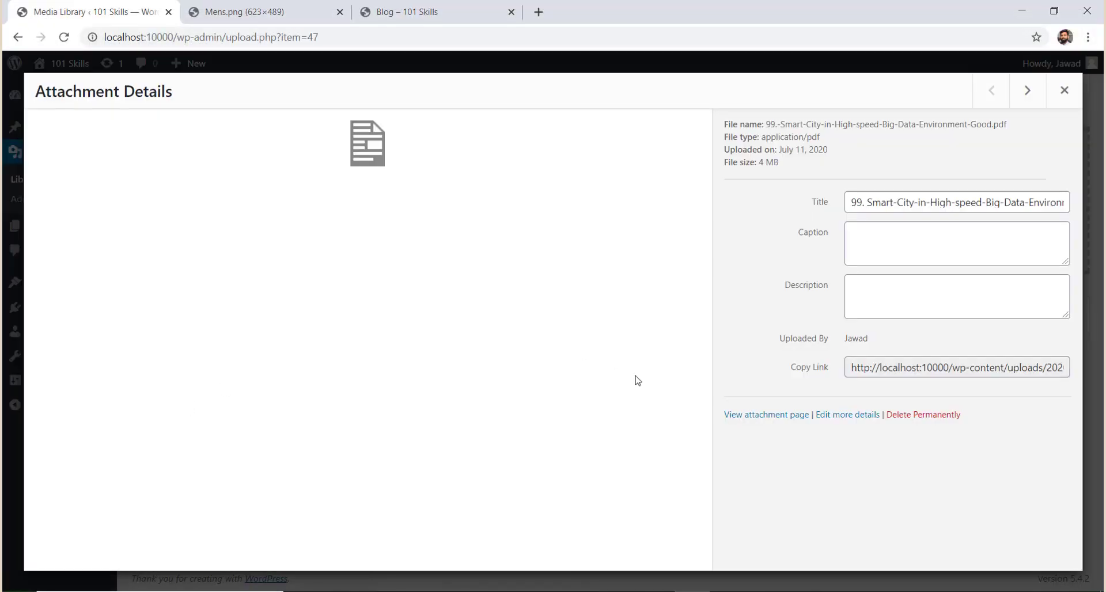
pyautogui.click(894, 264)
pyautogui.click(901, 292)
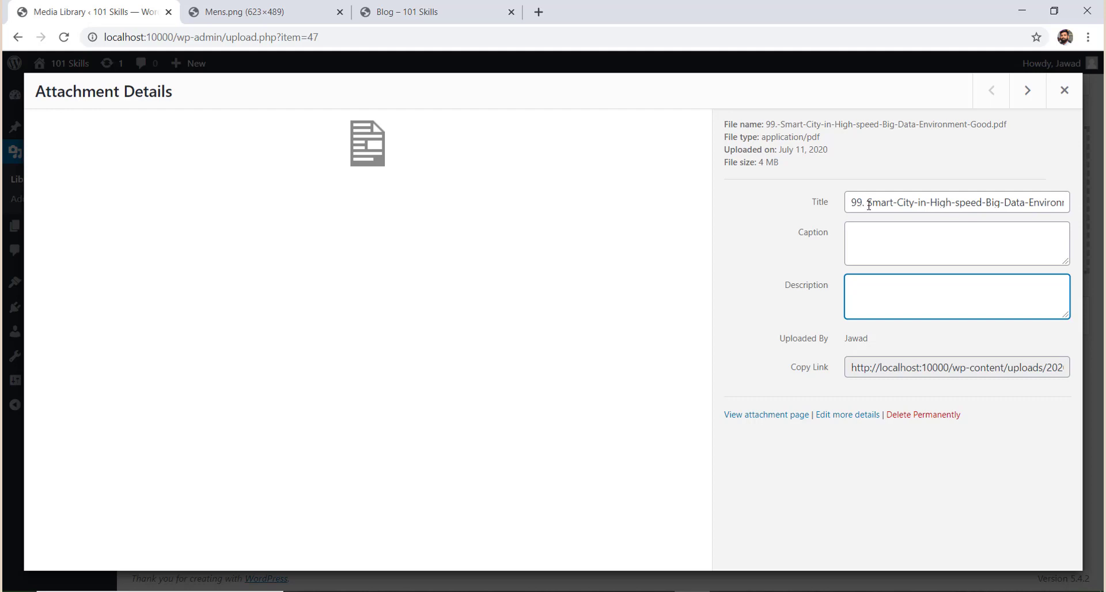
pyautogui.moveTo(869, 205); pyautogui.dragTo(841, 206)
pyautogui.click(1065, 91)
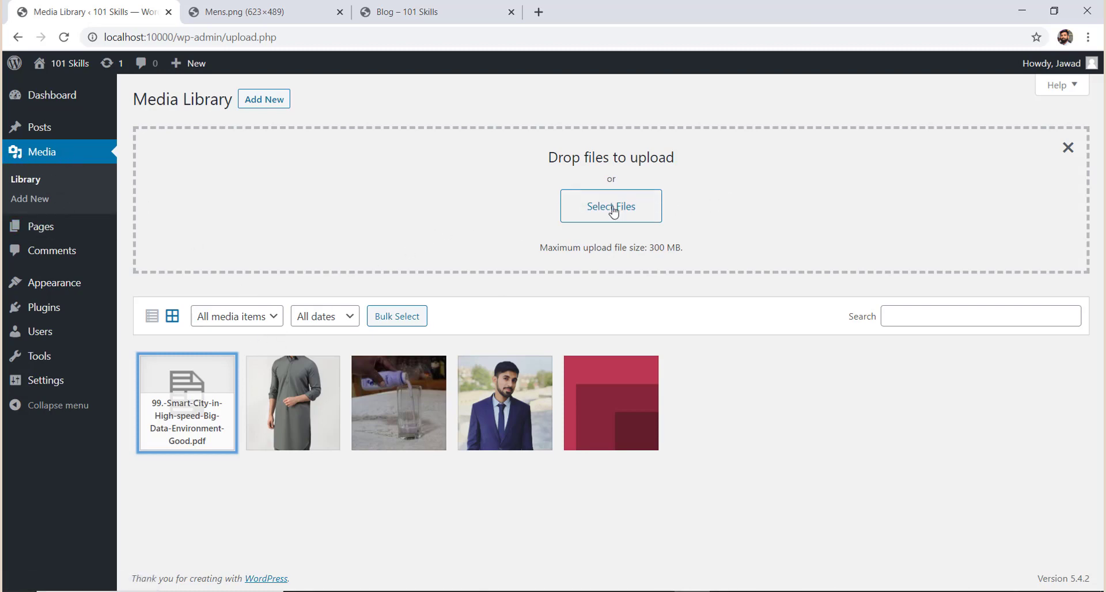
# Step: Open the attachment details of the image of a drink being poured, check its title, and close them
pyautogui.click(415, 421)
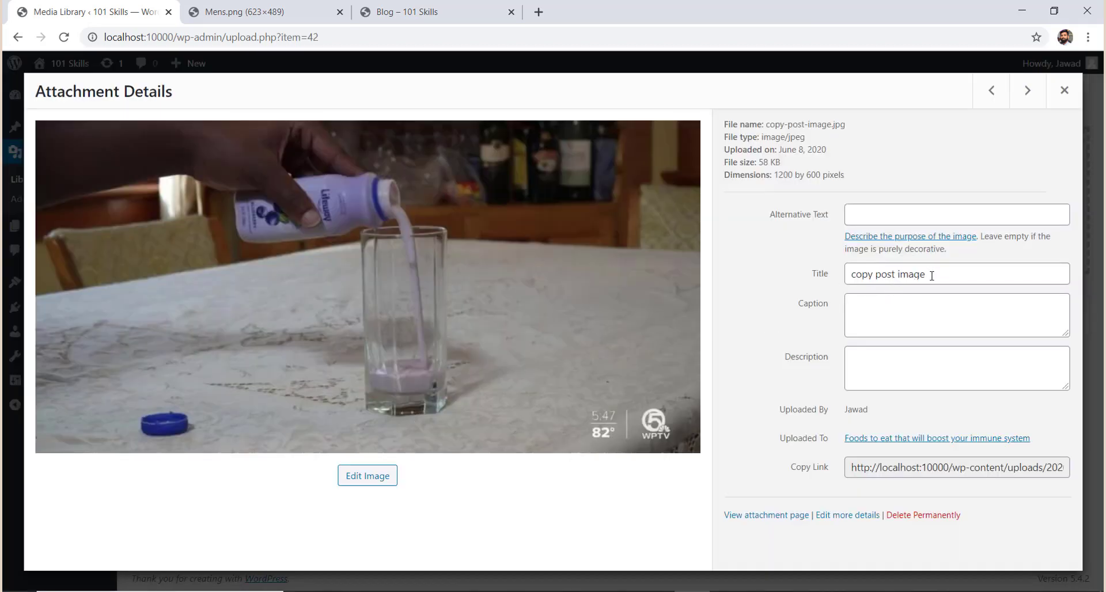
pyautogui.moveTo(932, 275); pyautogui.dragTo(818, 283)
pyautogui.click(1064, 90)
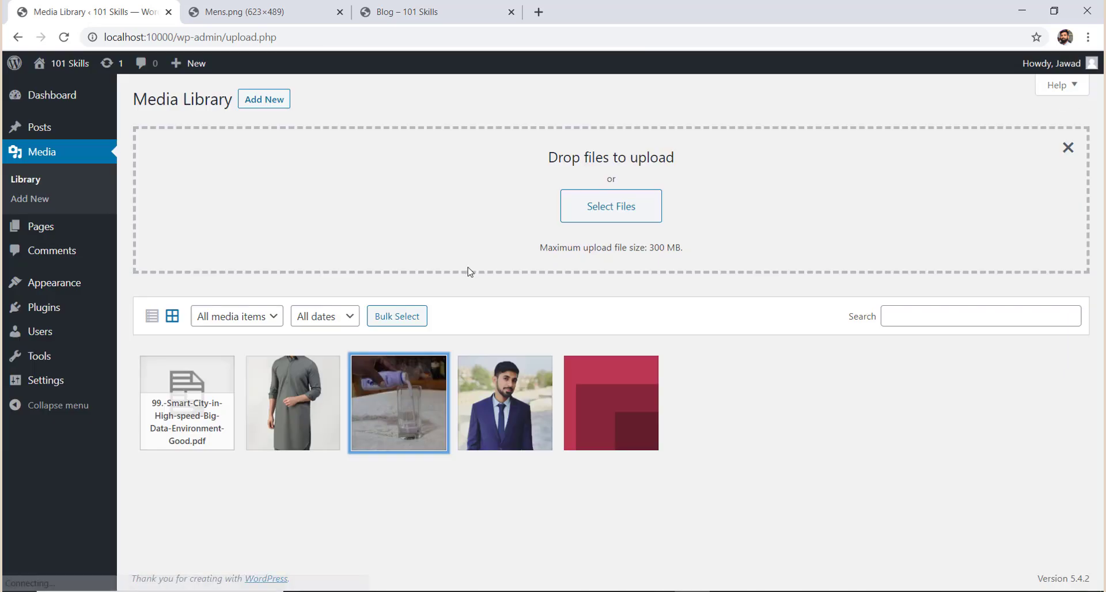
# Step: Open the kurta image's attachment details, review its title, alternative text, caption and description, and close them
pyautogui.click(328, 369)
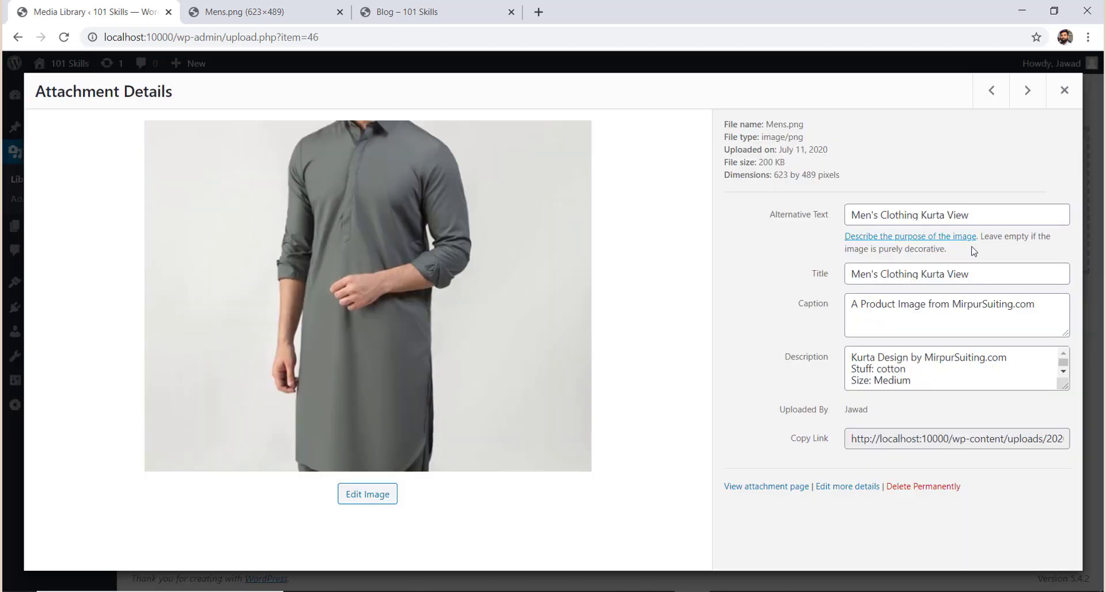
pyautogui.moveTo(976, 269); pyautogui.dragTo(837, 271)
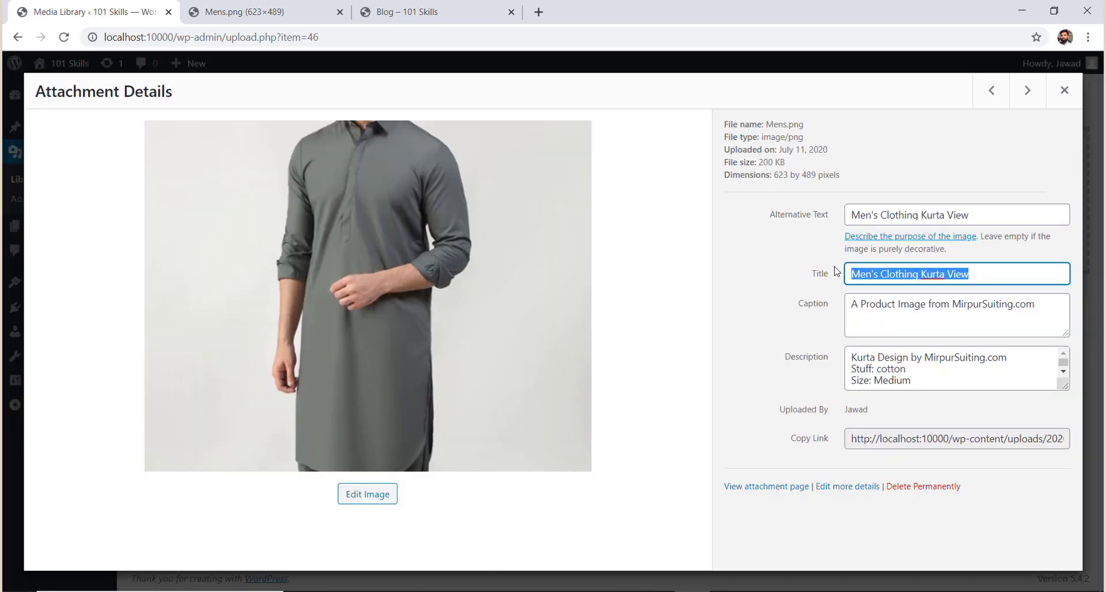
pyautogui.click(898, 275)
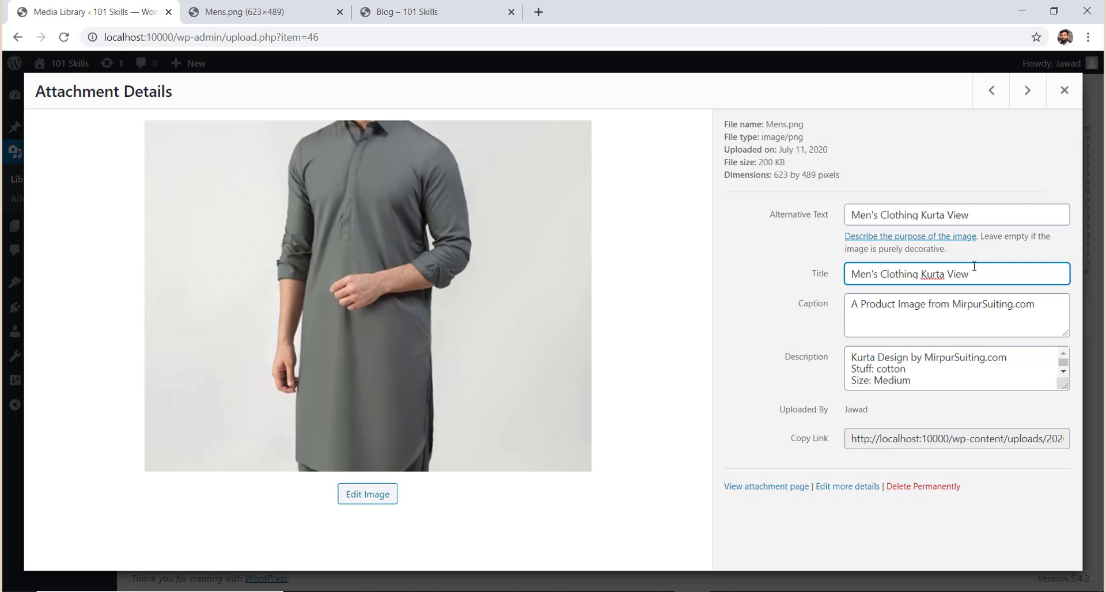
pyautogui.moveTo(976, 272); pyautogui.dragTo(841, 276)
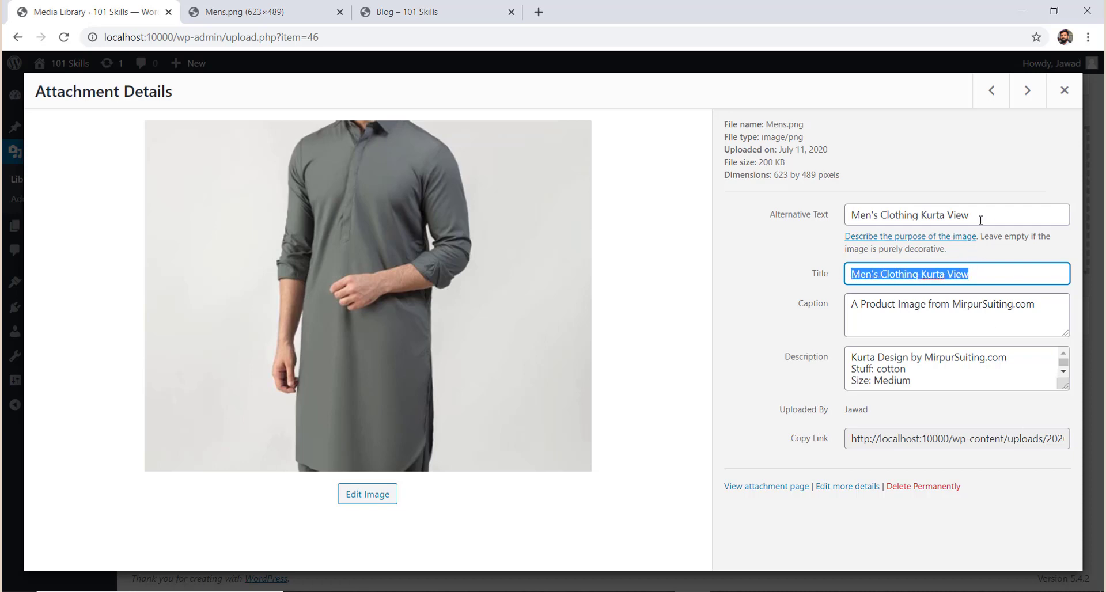
pyautogui.moveTo(980, 219); pyautogui.dragTo(801, 222)
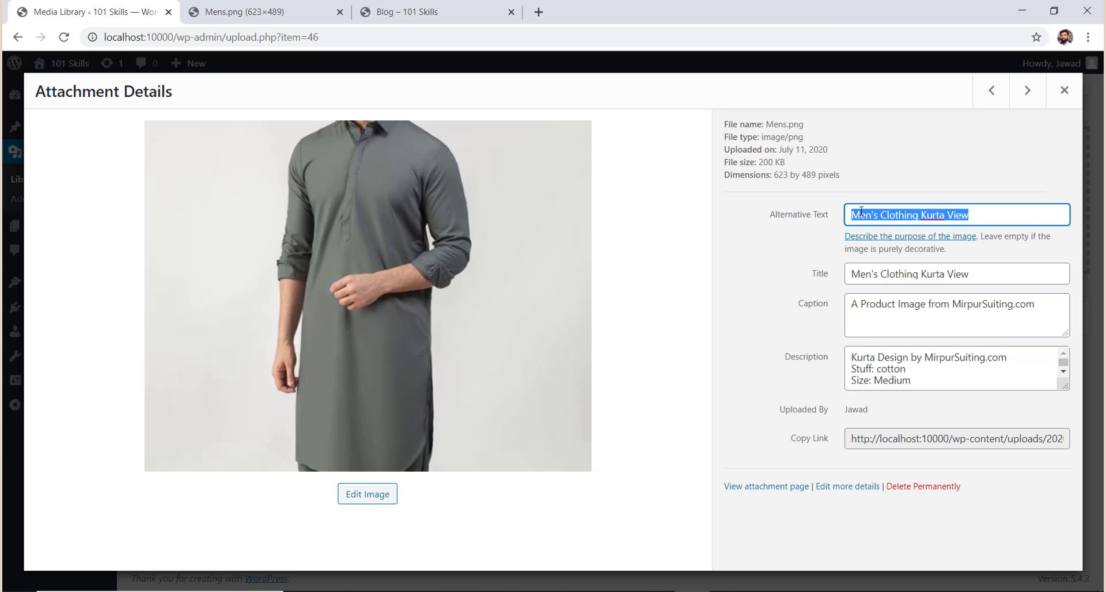
pyautogui.click(922, 214)
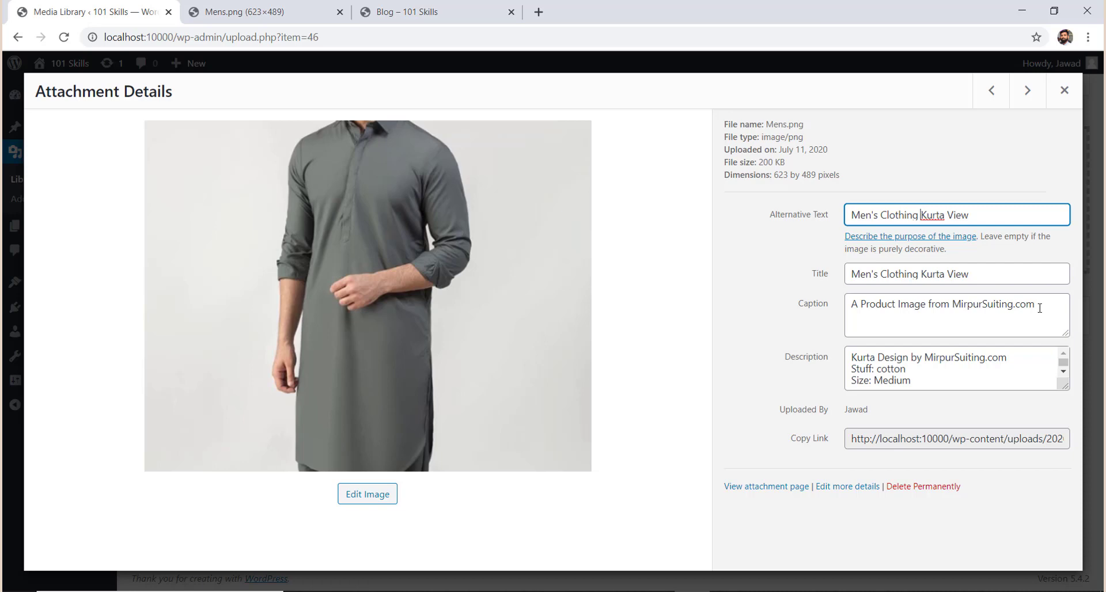
pyautogui.moveTo(1039, 306); pyautogui.dragTo(838, 312)
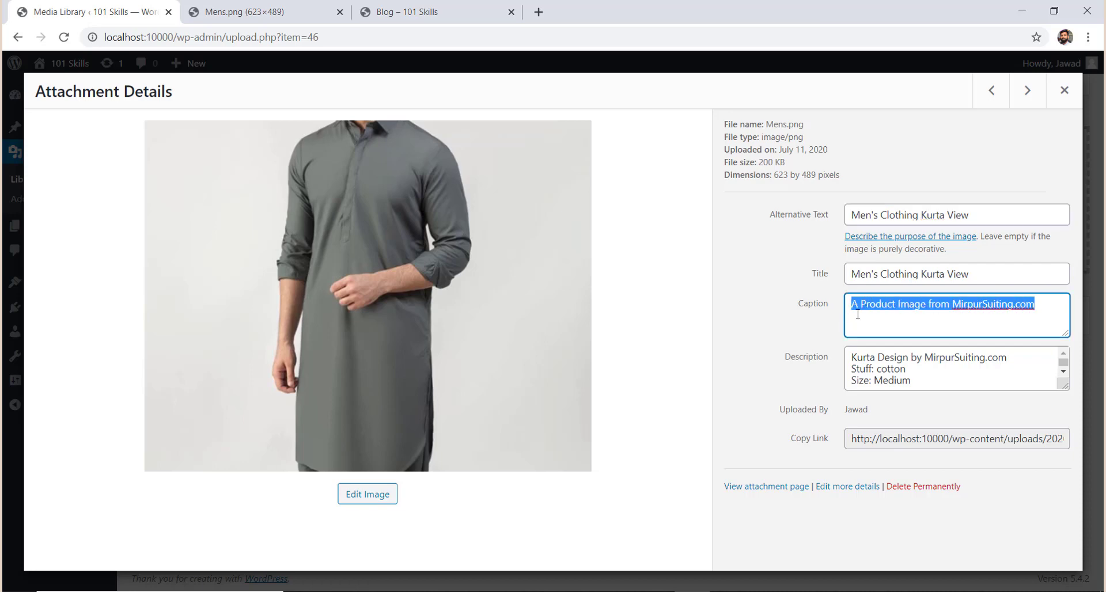
pyautogui.click(896, 305)
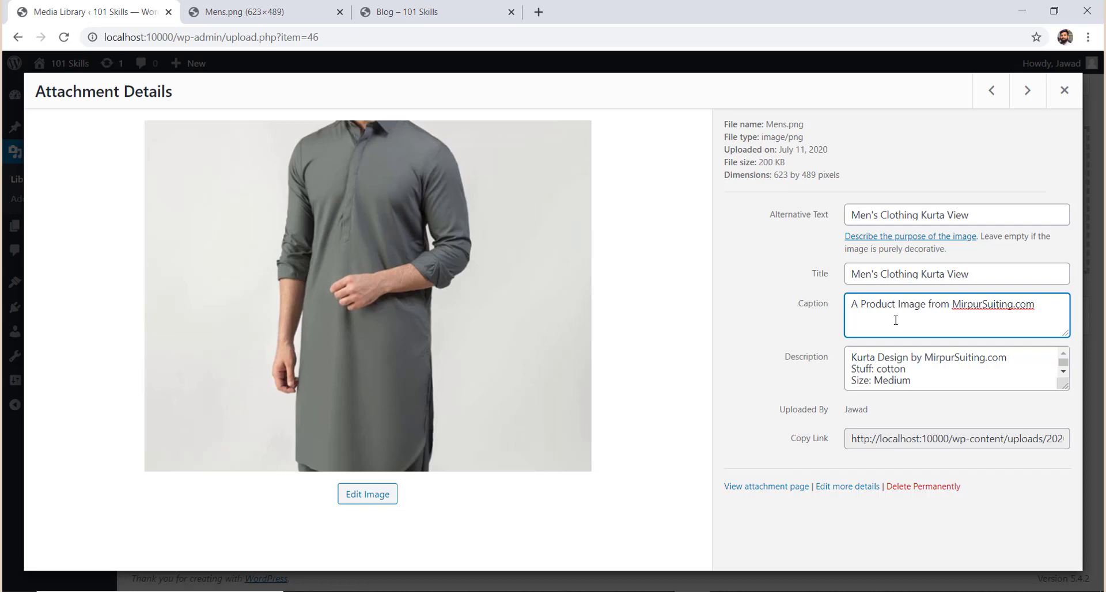
pyautogui.click(922, 375)
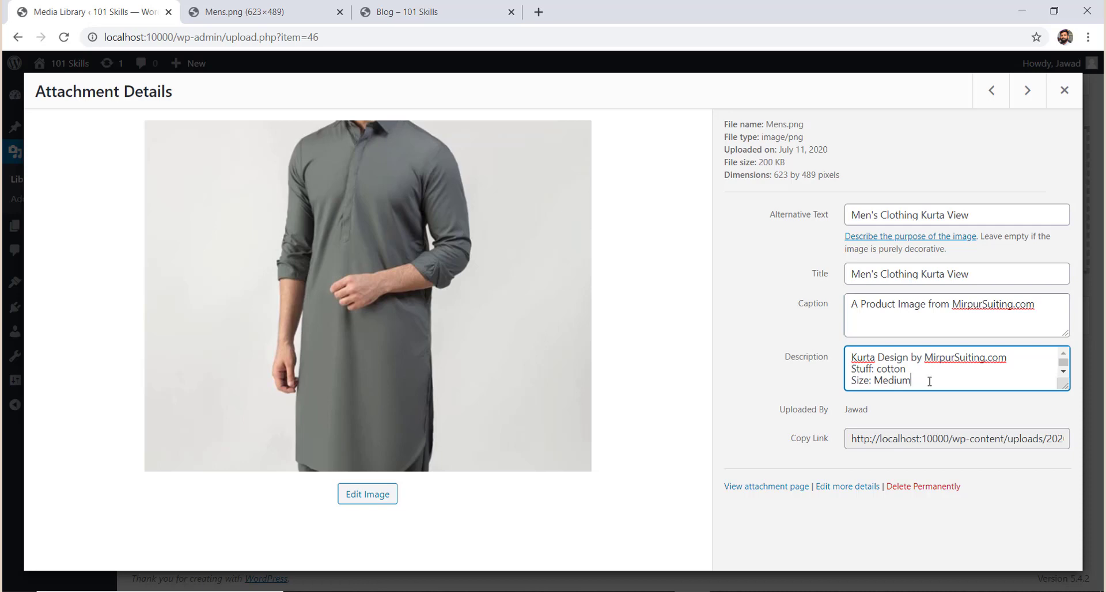
pyautogui.click(1065, 91)
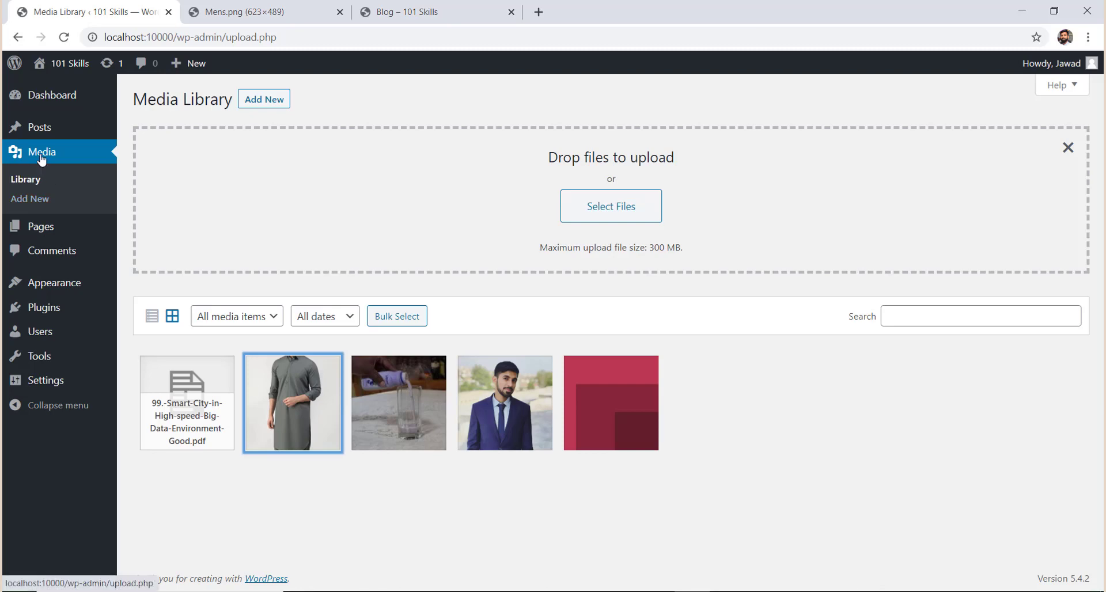
# Step: Open the Facebook page fb.com/yt101skills in a new browser tab
pyautogui.moveTo(40, 235)
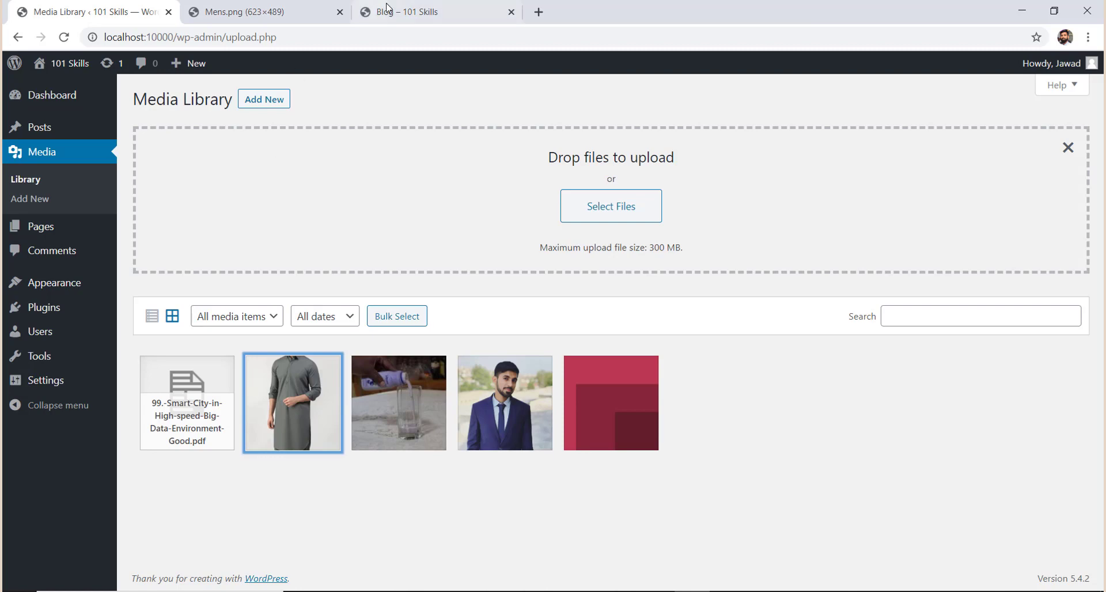
pyautogui.click(539, 12)
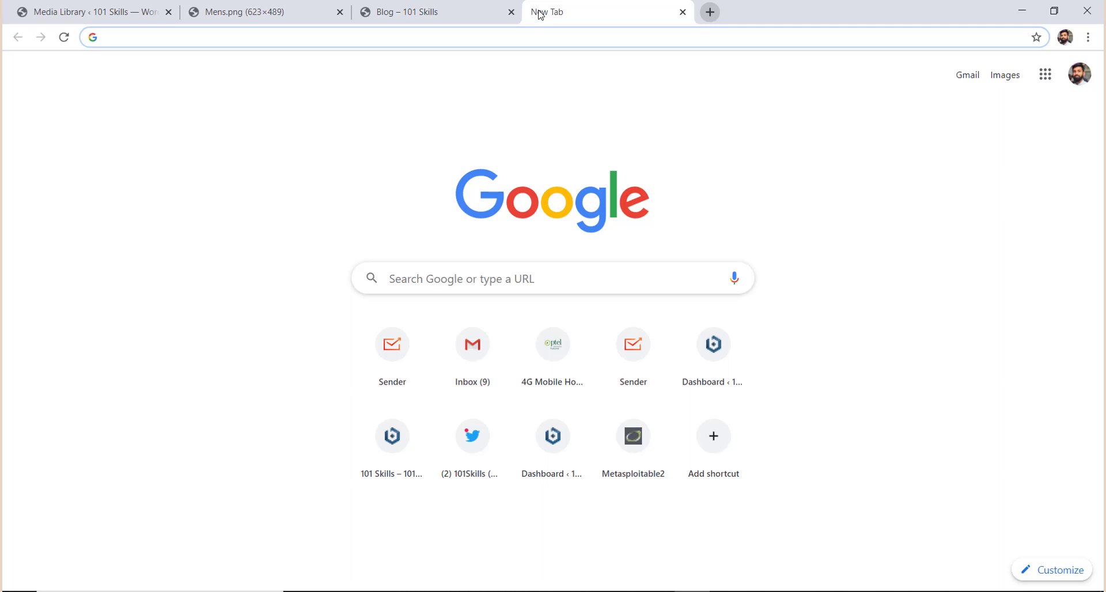
pyautogui.write('fb.com/yt101skills')
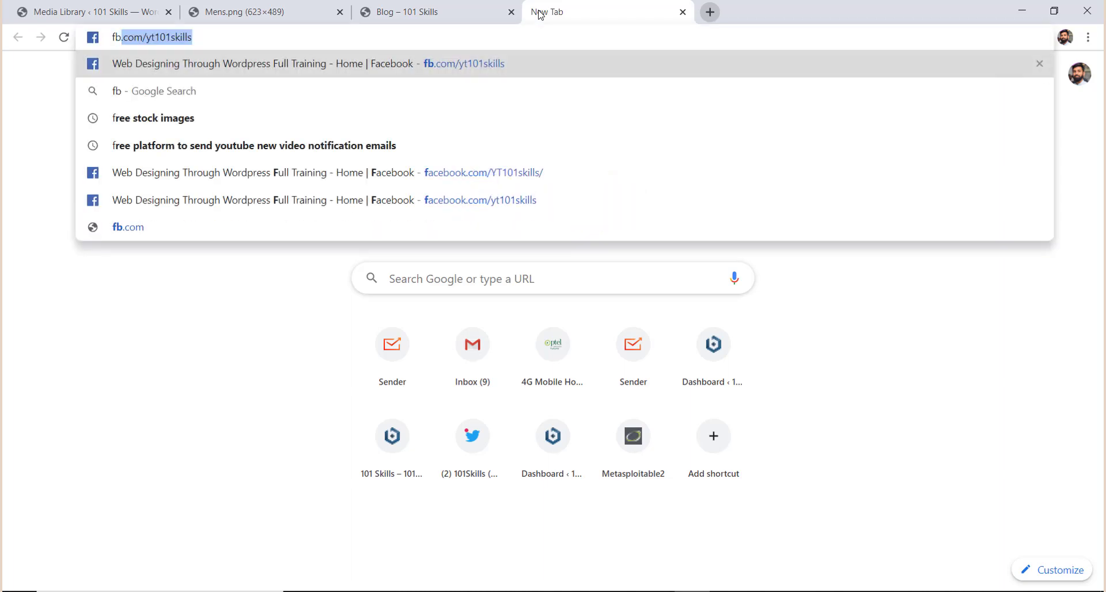
pyautogui.press('Return')
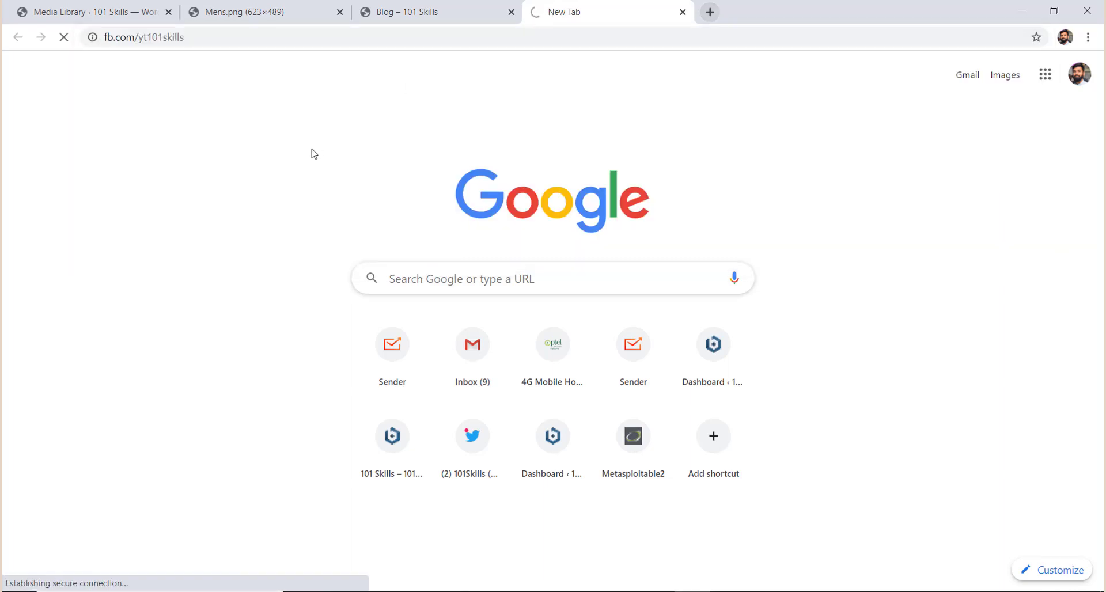